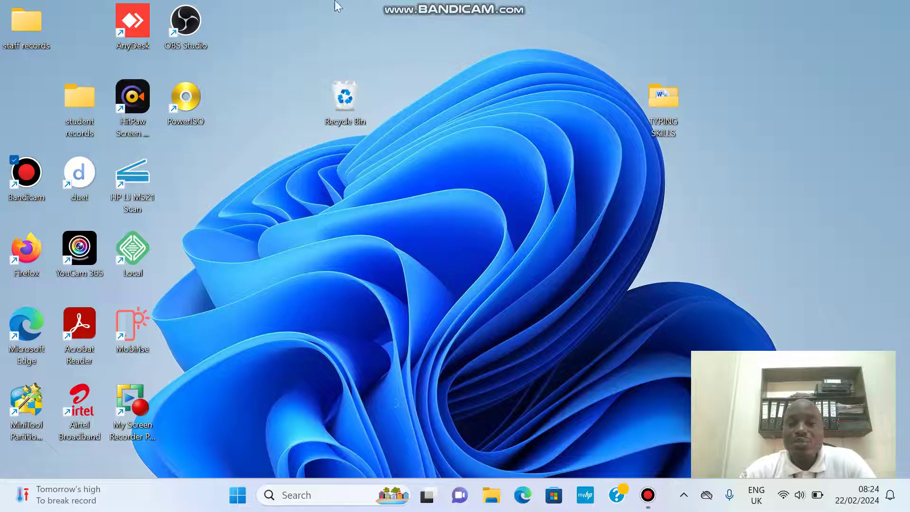
# Search Windows for "file", open File Explorer from the results, and close its window again
pyautogui.moveTo(291, 7)
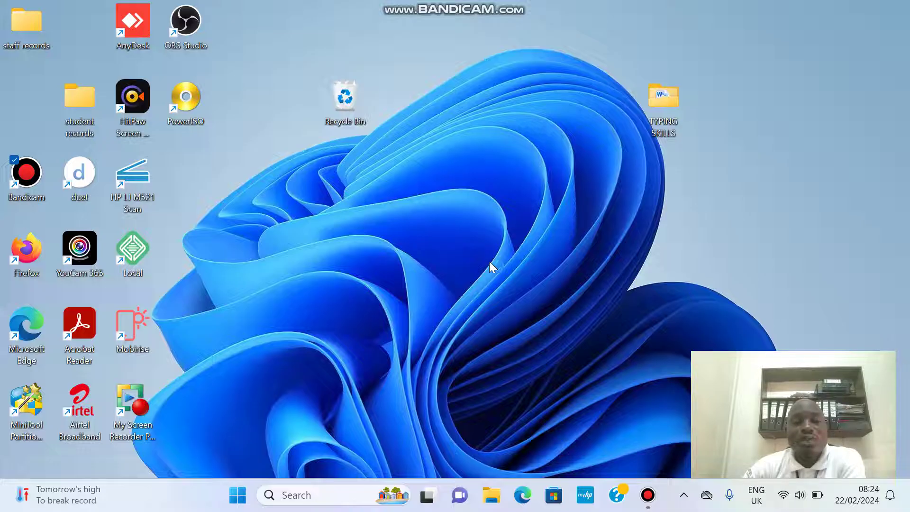
pyautogui.click(329, 492)
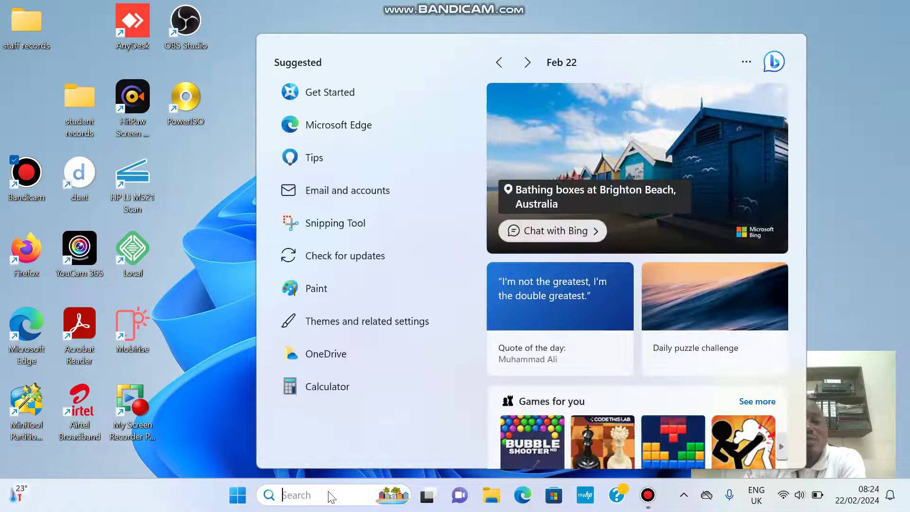
pyautogui.write('fil')
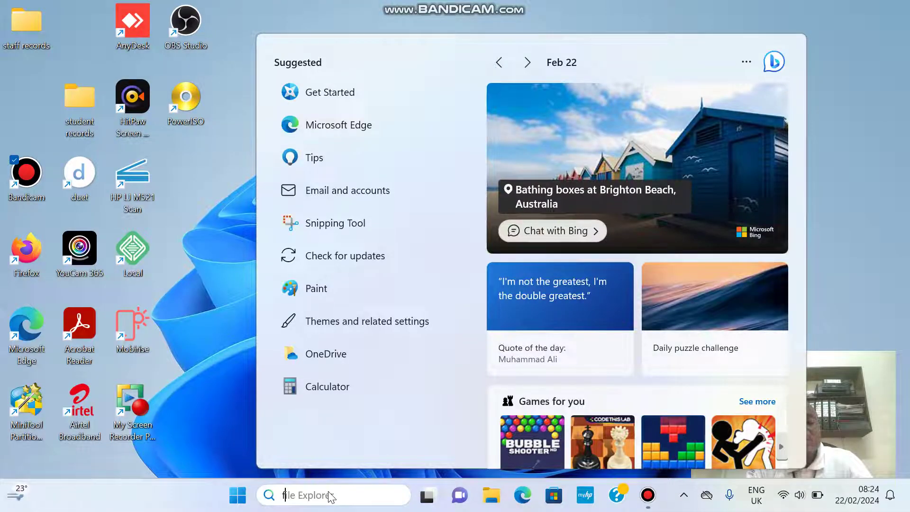
pyautogui.write('e')
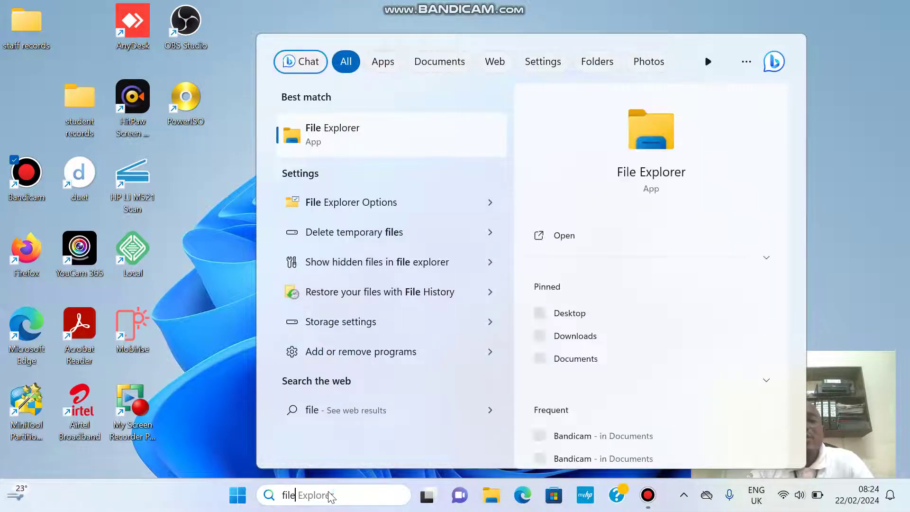
pyautogui.click(664, 162)
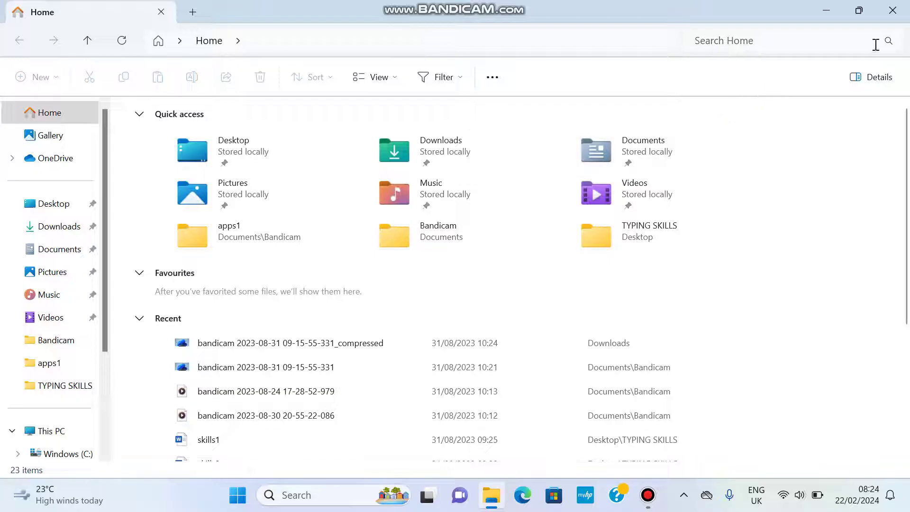
pyautogui.click(893, 11)
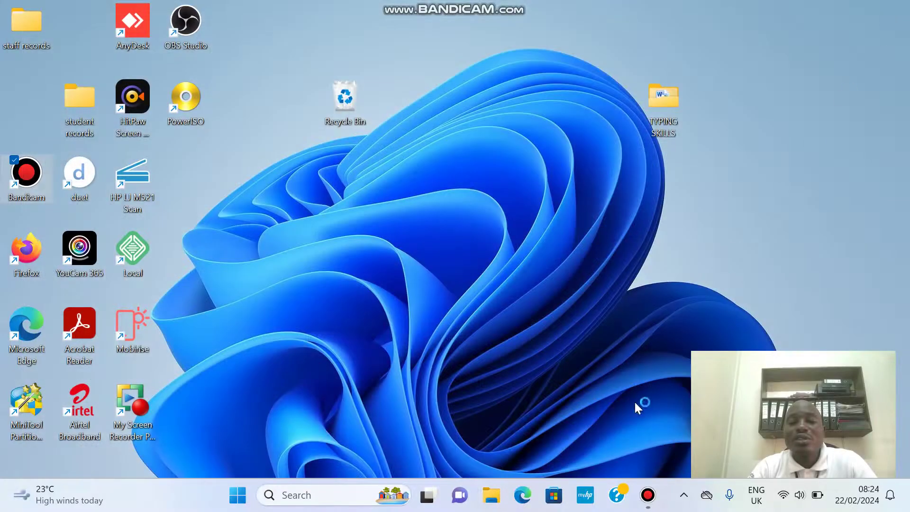
# Browse the Desktop, Downloads, Documents, Pictures and This PC locations in File Explorer, dismissing the OneDrive backup notification, and close the window
pyautogui.click(491, 504)
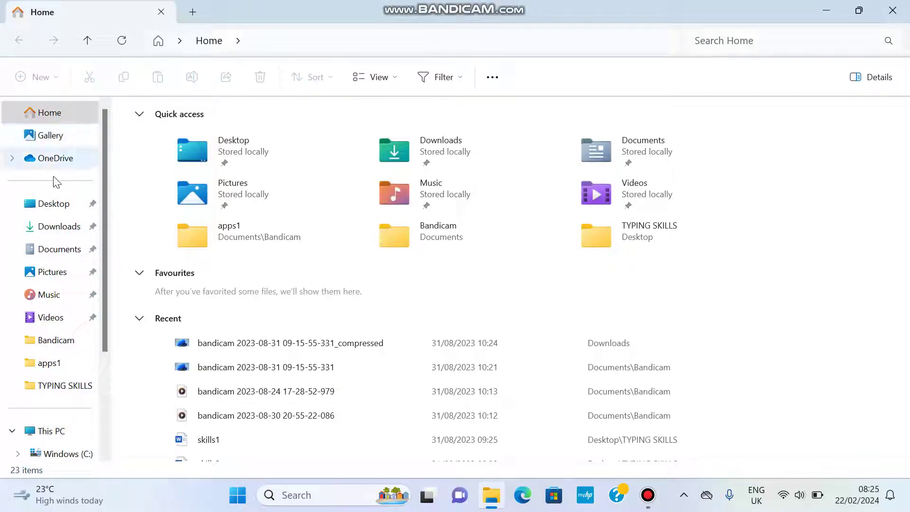
pyautogui.click(50, 208)
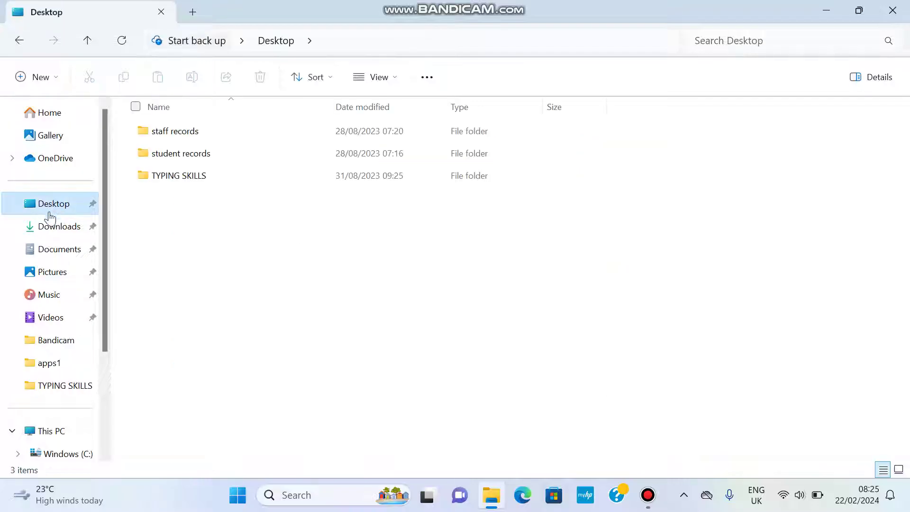
pyautogui.click(52, 231)
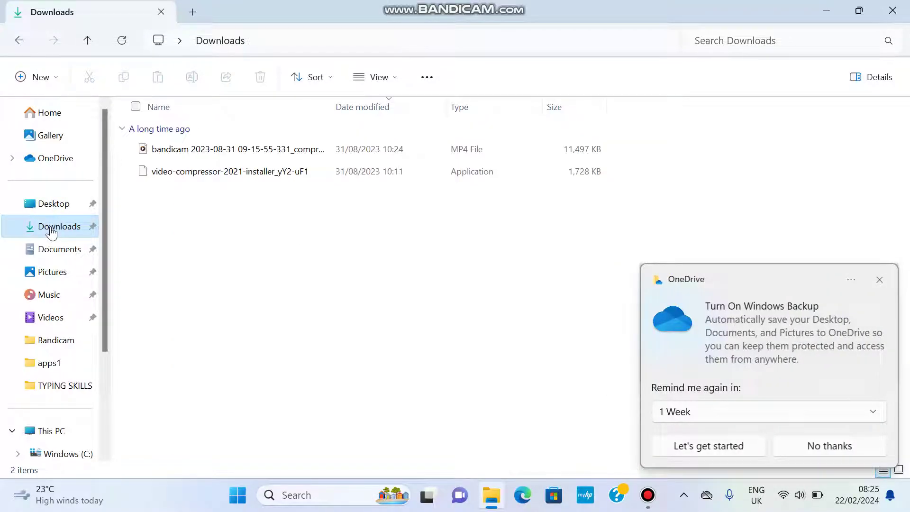
pyautogui.click(60, 251)
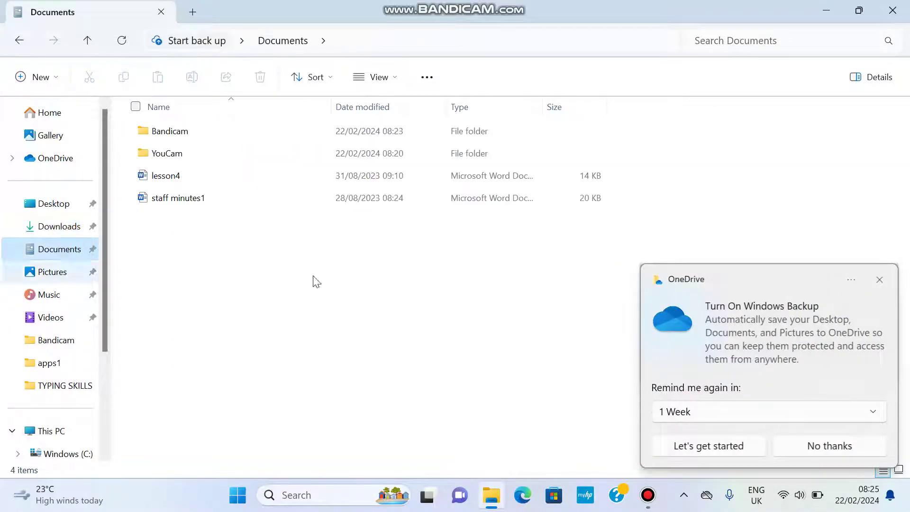
pyautogui.click(877, 282)
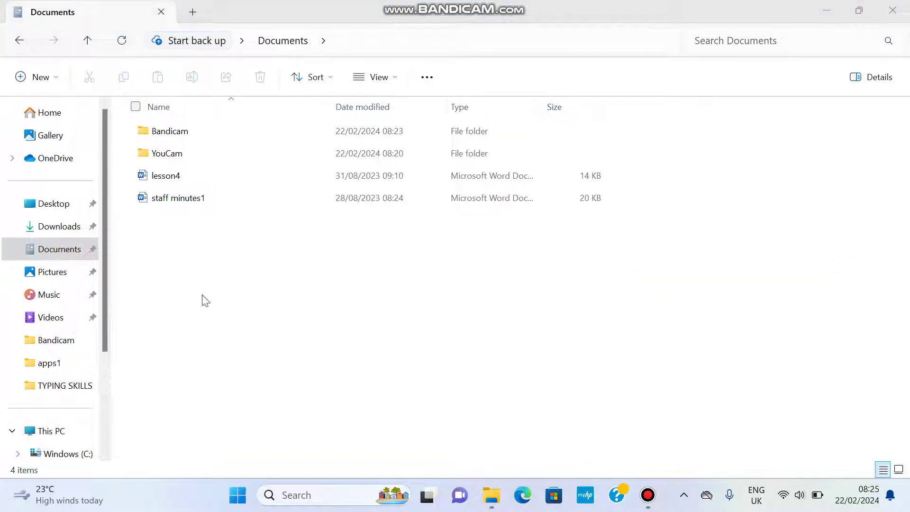
pyautogui.click(50, 273)
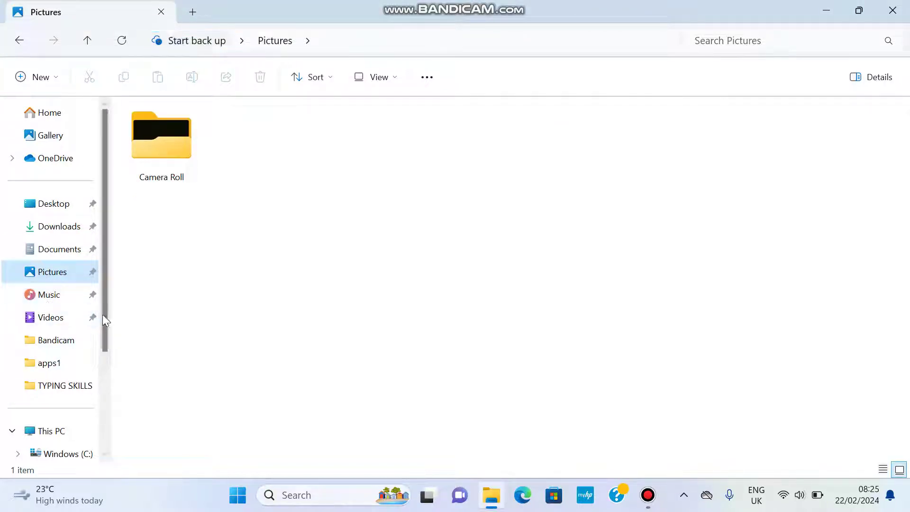
pyautogui.moveTo(105, 313); pyautogui.dragTo(109, 383)
pyautogui.click(62, 314)
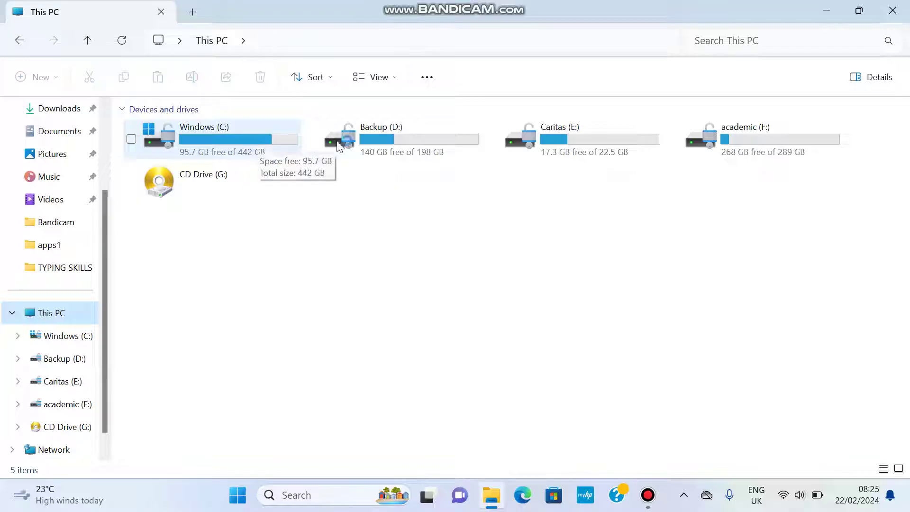
pyautogui.click(897, 13)
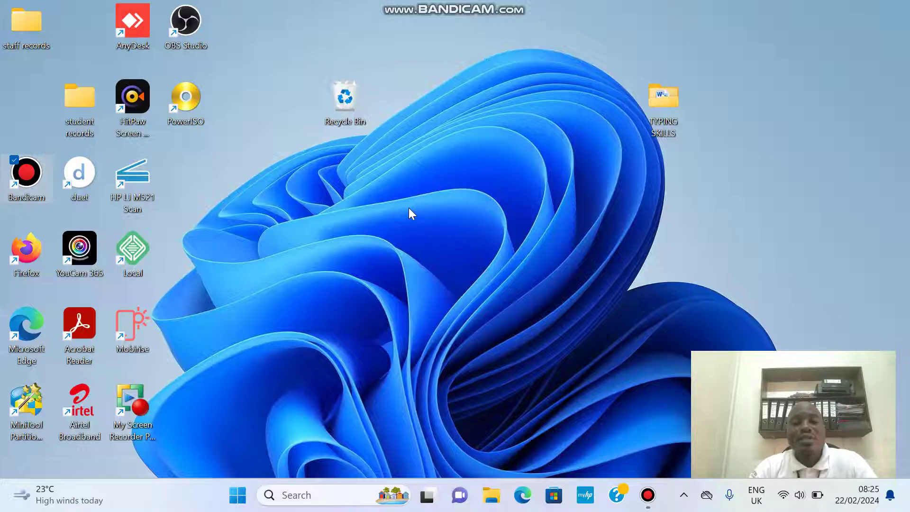
# Create a new folder named "Marketing" in an empty area of the desktop
pyautogui.rightClick(417, 184)
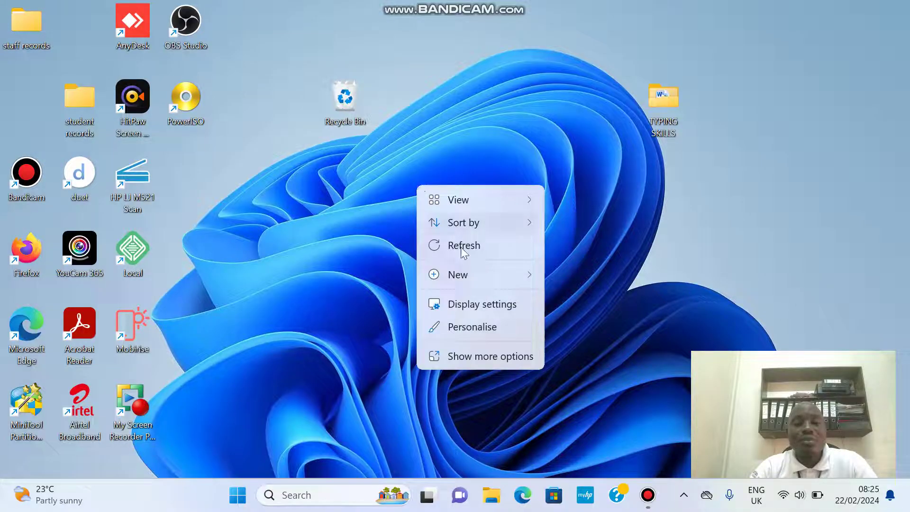
pyautogui.moveTo(473, 273)
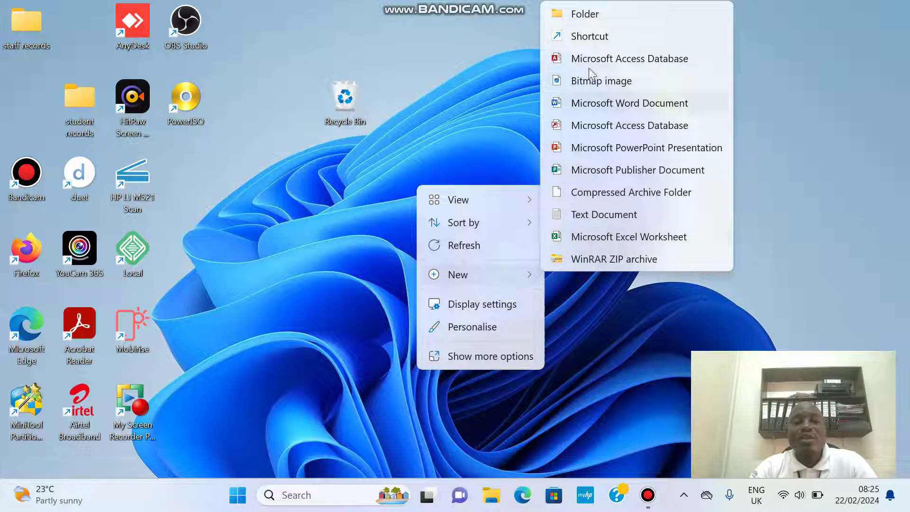
pyautogui.click(584, 15)
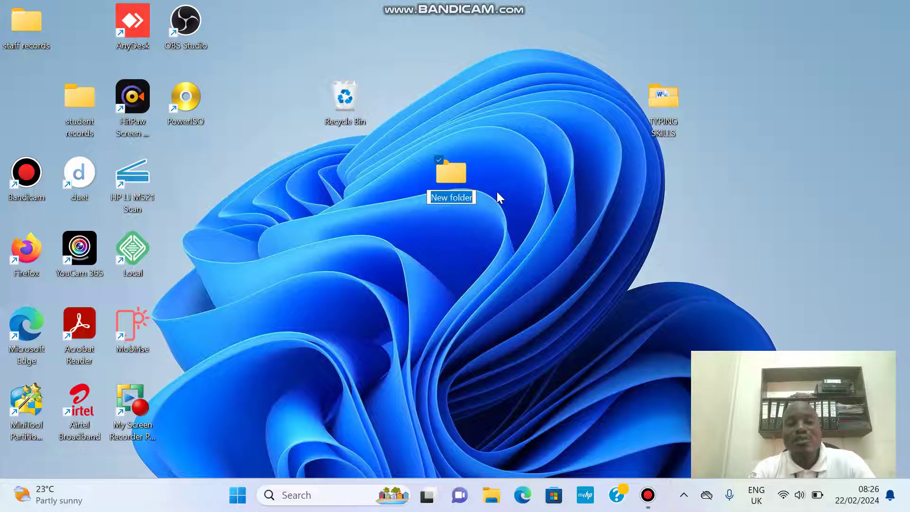
pyautogui.press('BackSpace')
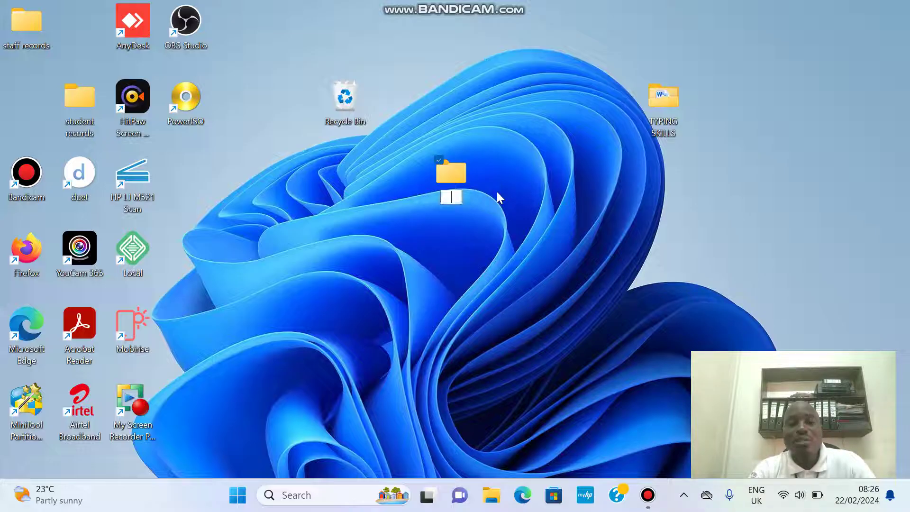
pyautogui.write('Ma')
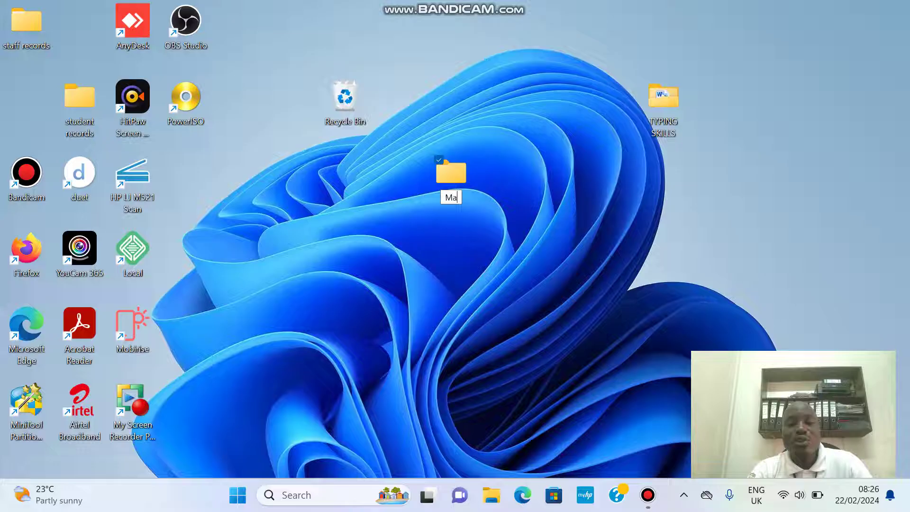
pyautogui.write('rketing')
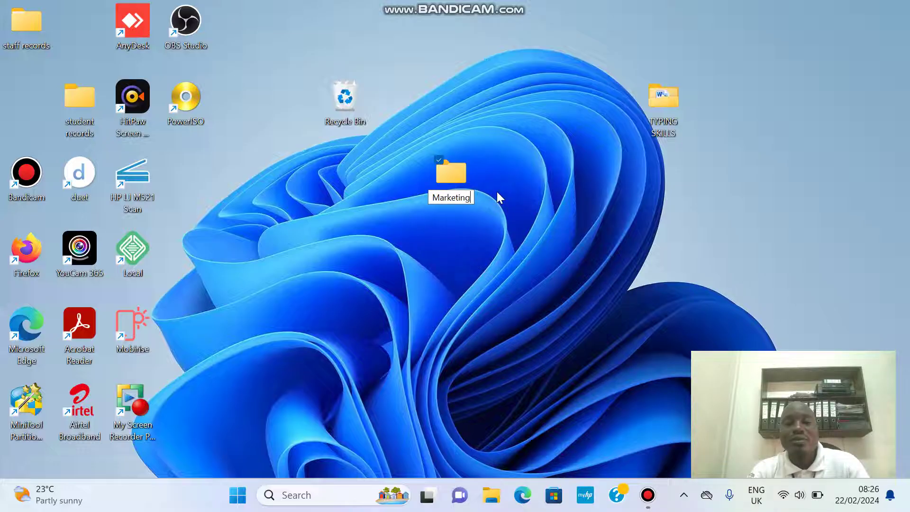
pyautogui.press('Return')
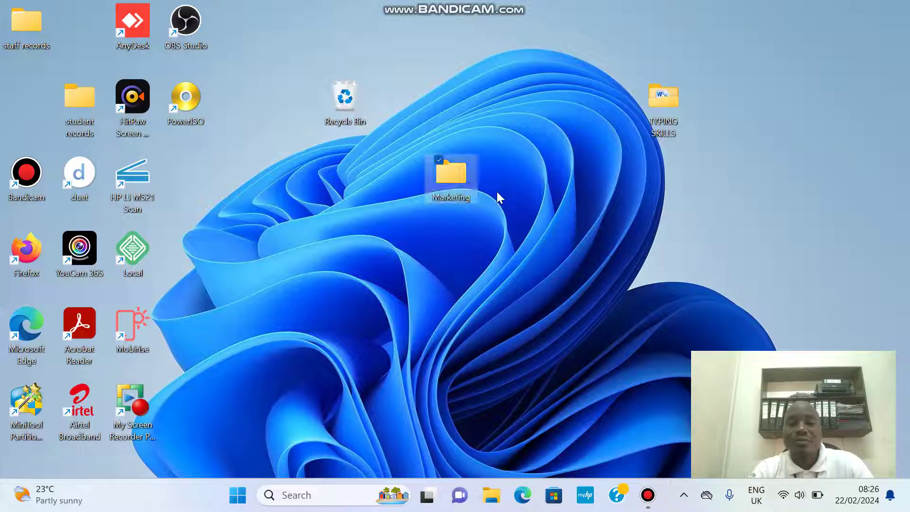
# Create a new desktop folder named "sales" below the Marketing folder
pyautogui.rightClick(436, 254)
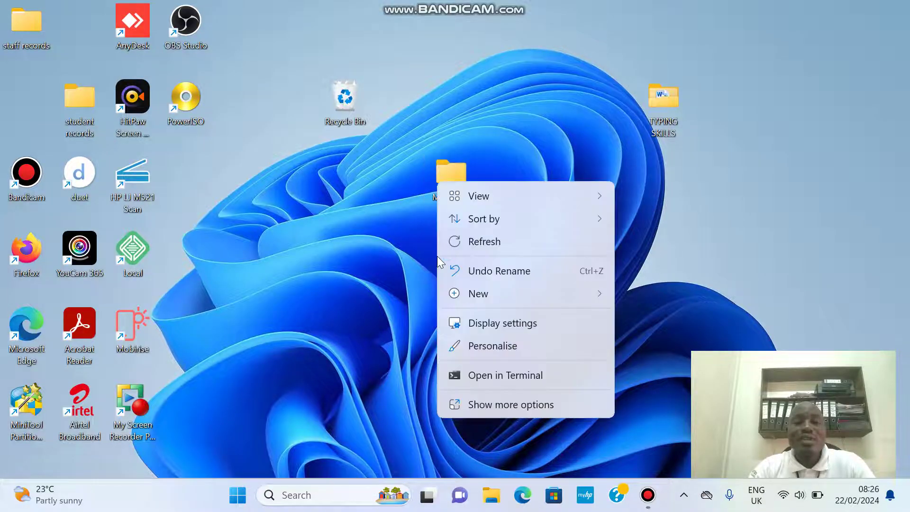
pyautogui.moveTo(493, 293)
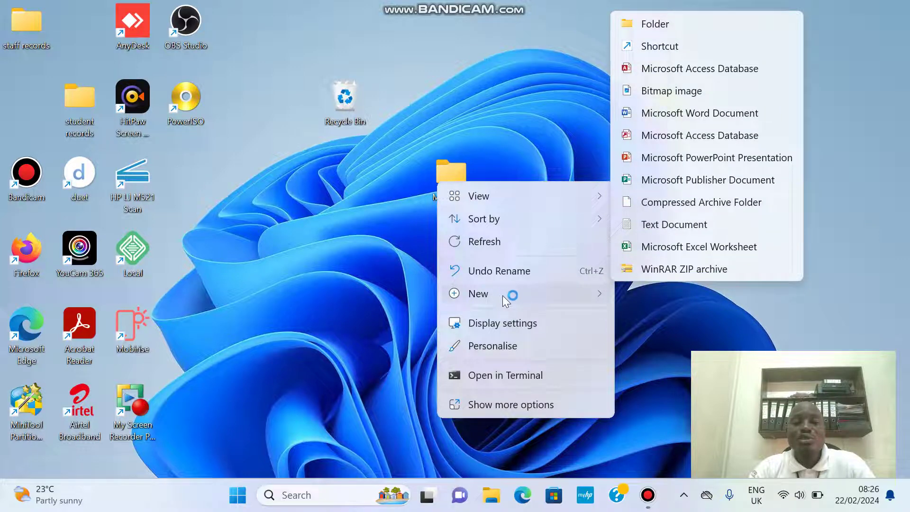
pyautogui.click(665, 26)
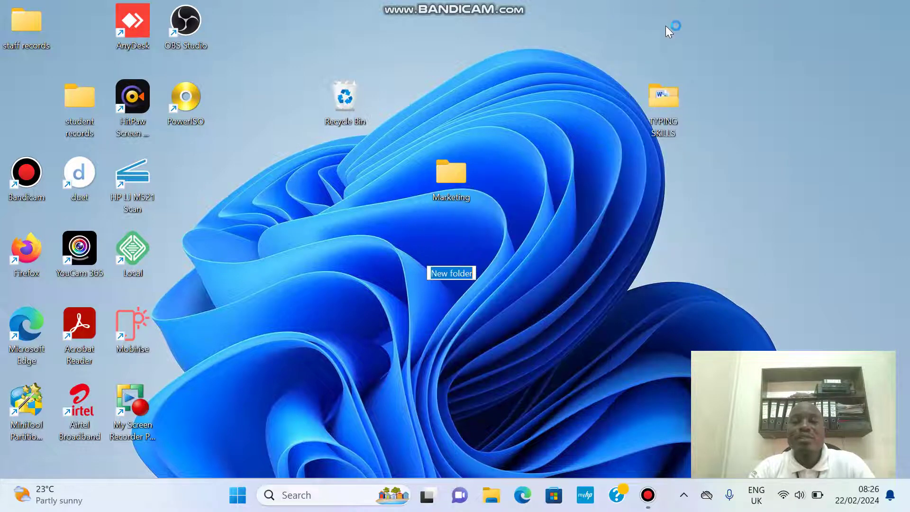
pyautogui.write('sales')
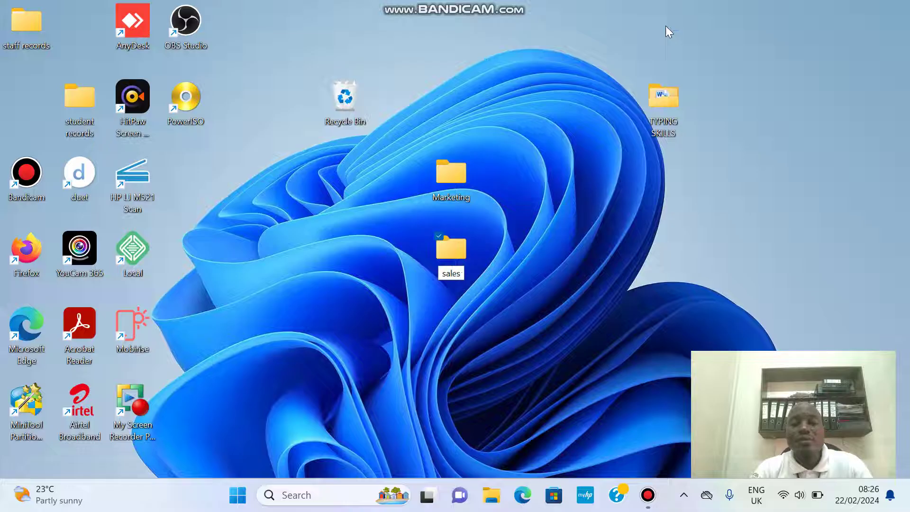
pyautogui.press('Return')
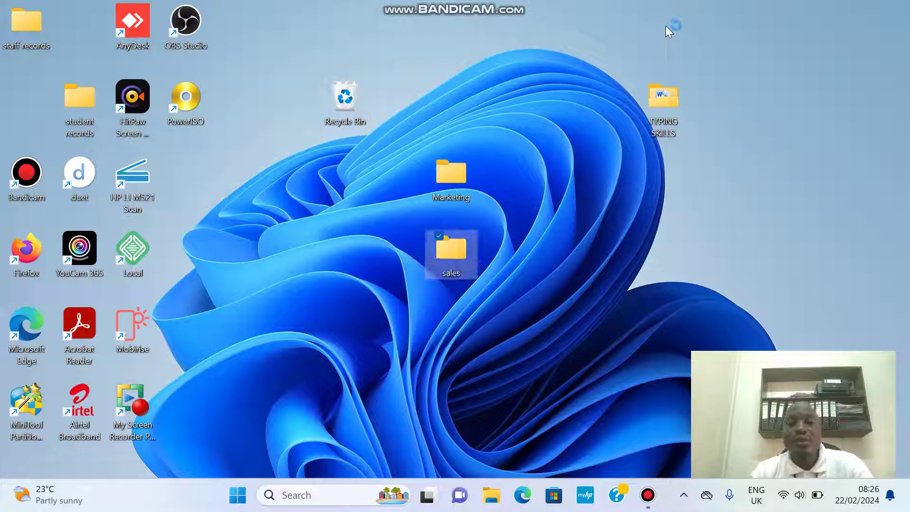
# Create a new desktop folder named "Human Resource" to the right of the sales folder
pyautogui.rightClick(614, 216)
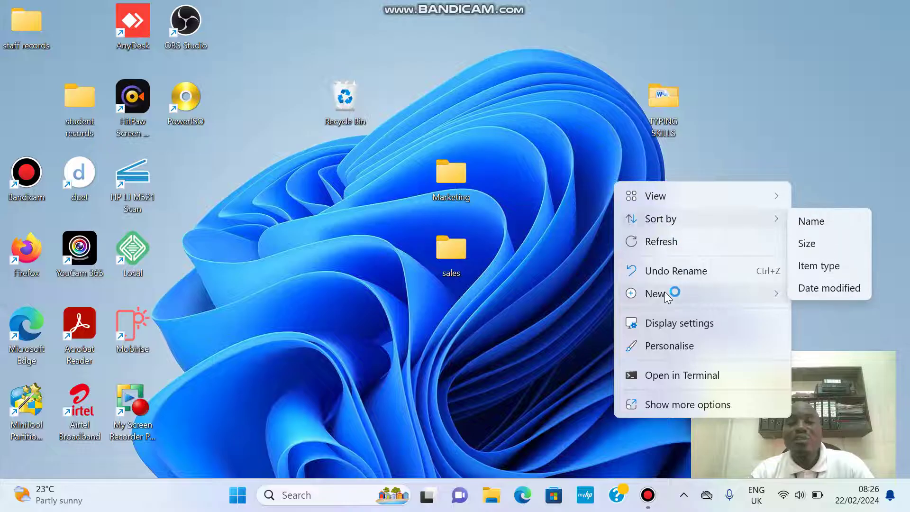
pyautogui.moveTo(664, 293)
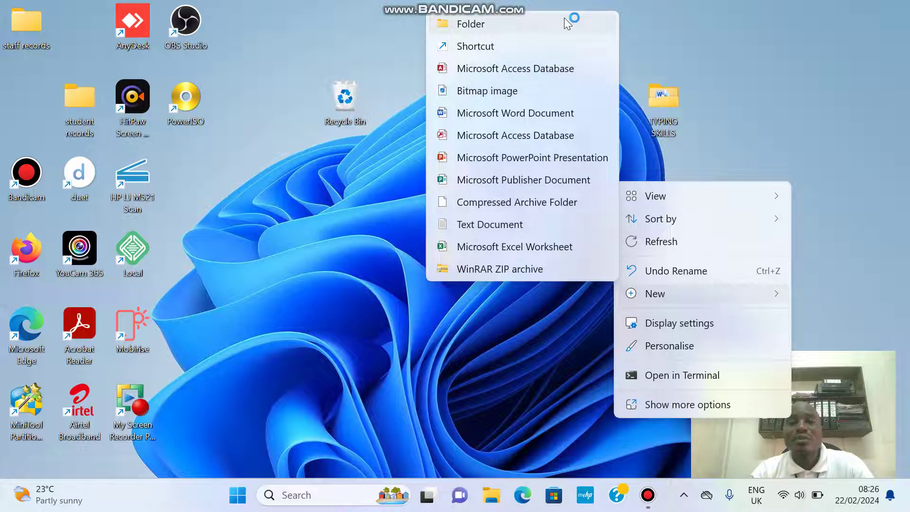
pyautogui.click(564, 19)
pyautogui.write('H')
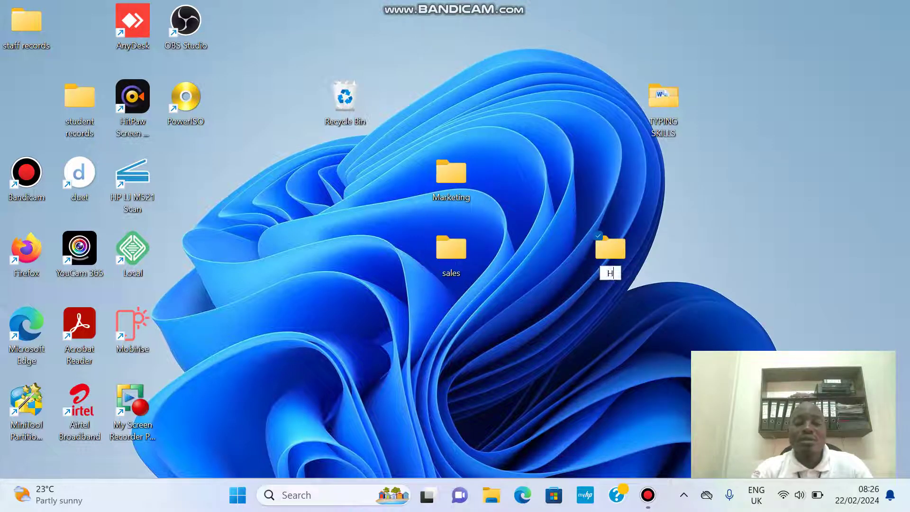
pyautogui.write('uman Resource')
pyautogui.press('Return')
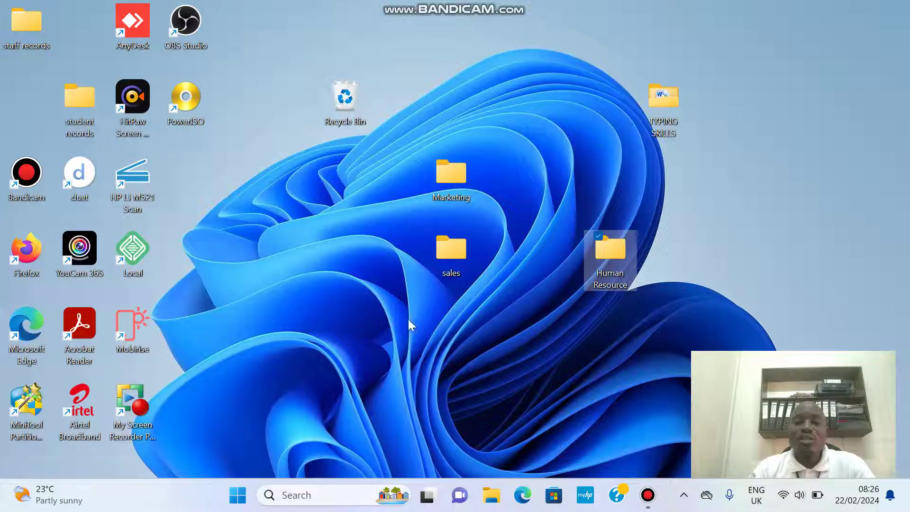
# Create a new desktop folder named "Research" to the left of the sales folder
pyautogui.rightClick(283, 235)
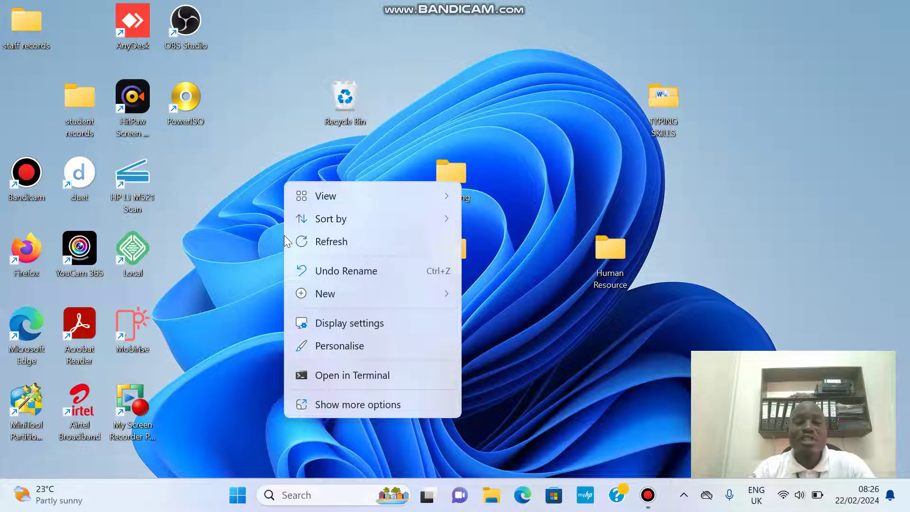
pyautogui.moveTo(337, 292)
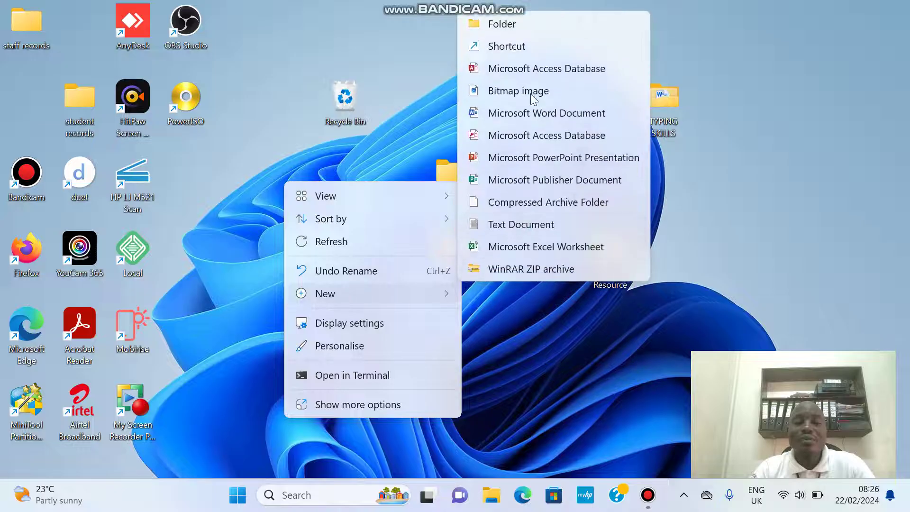
pyautogui.click(521, 28)
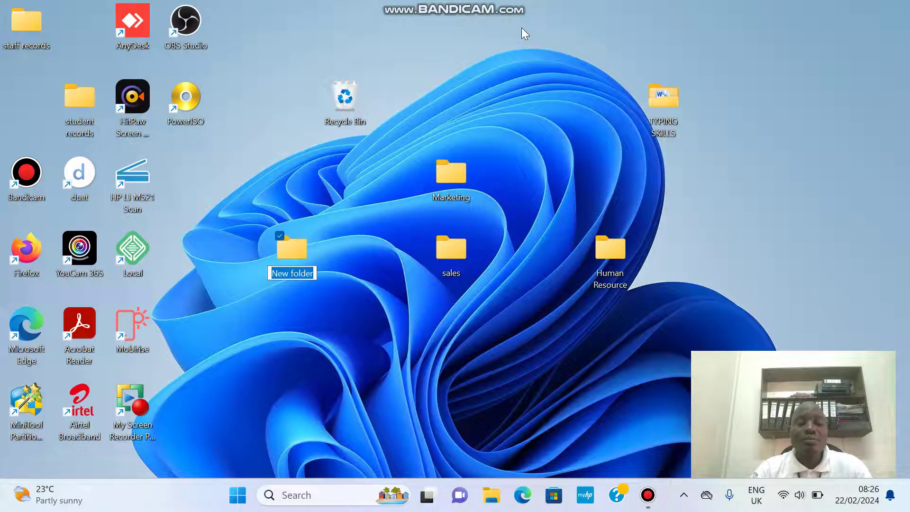
pyautogui.write('Rese')
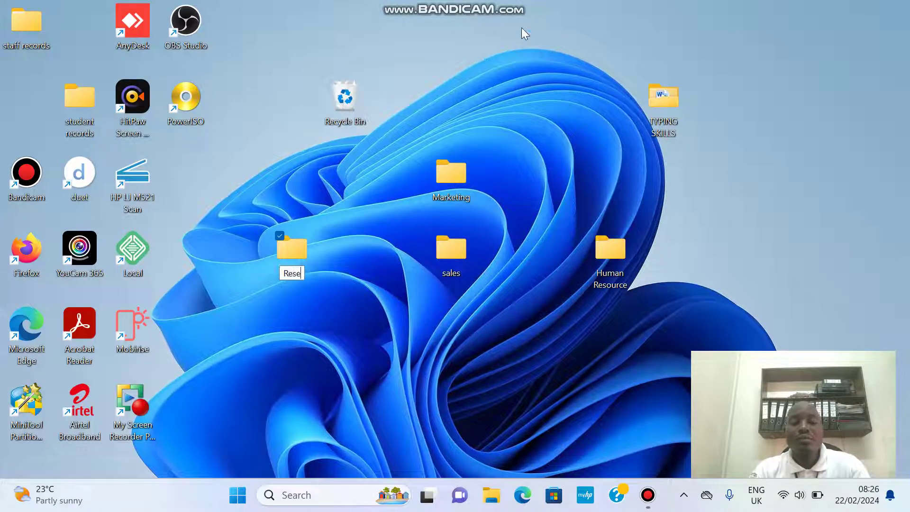
pyautogui.write('arch')
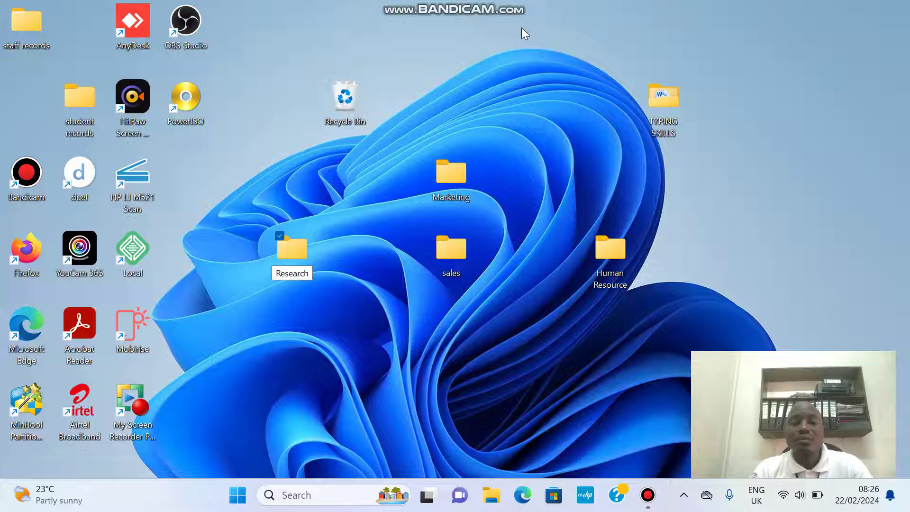
pyautogui.press('Return')
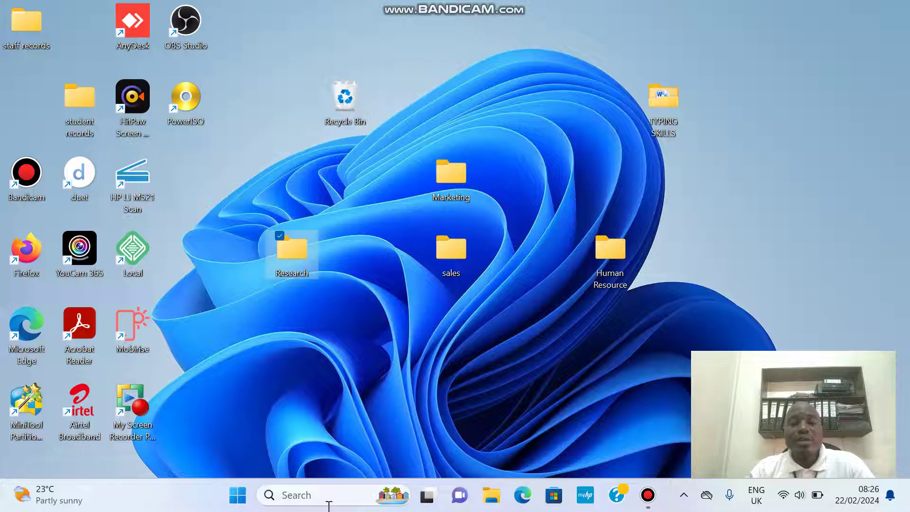
# Search for File Explorer, launch it and open the sales folder in the Desktop location
pyautogui.click(312, 495)
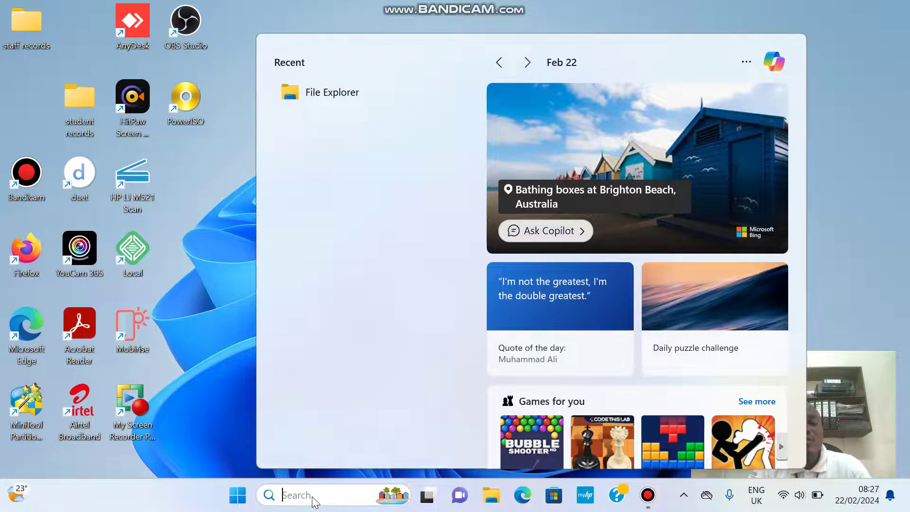
pyautogui.write('fil')
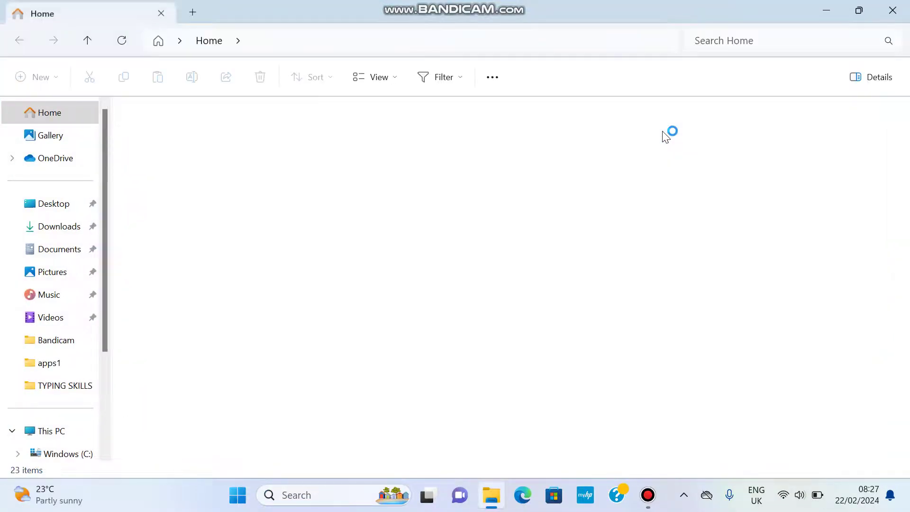
pyautogui.click(51, 205)
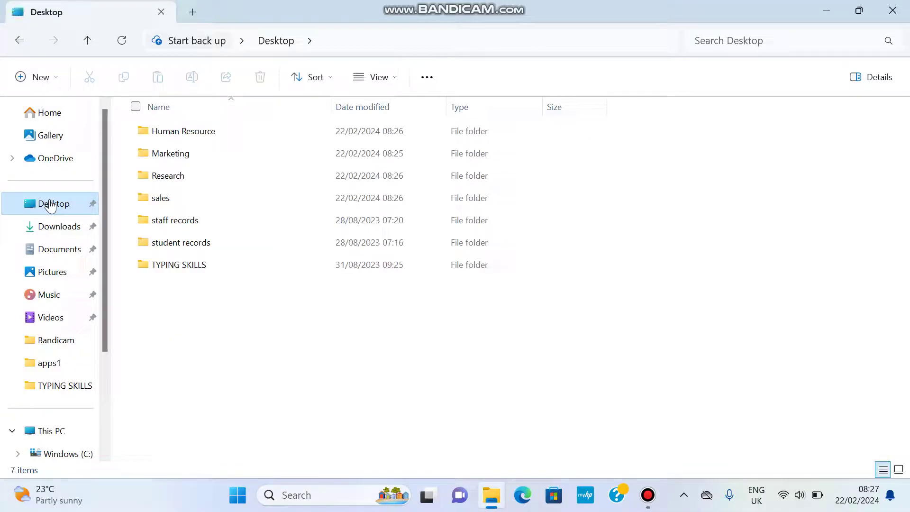
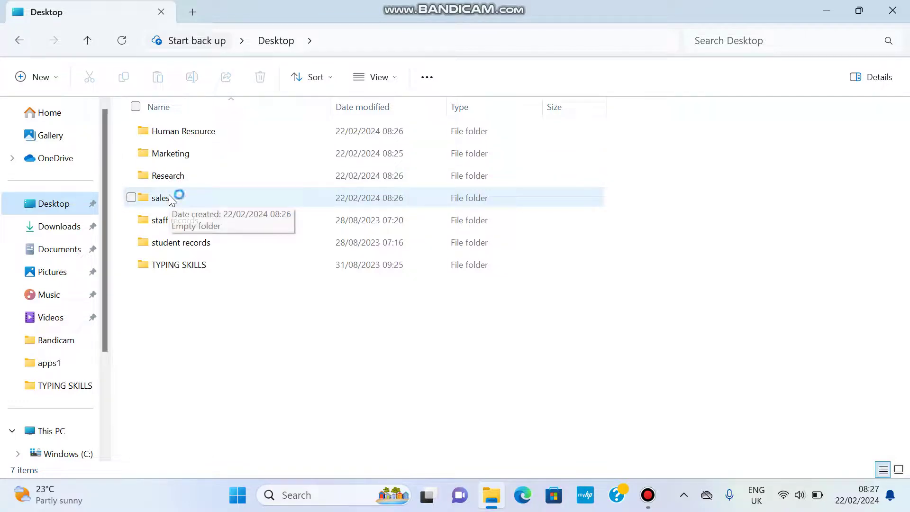
pyautogui.rightClick(170, 197)
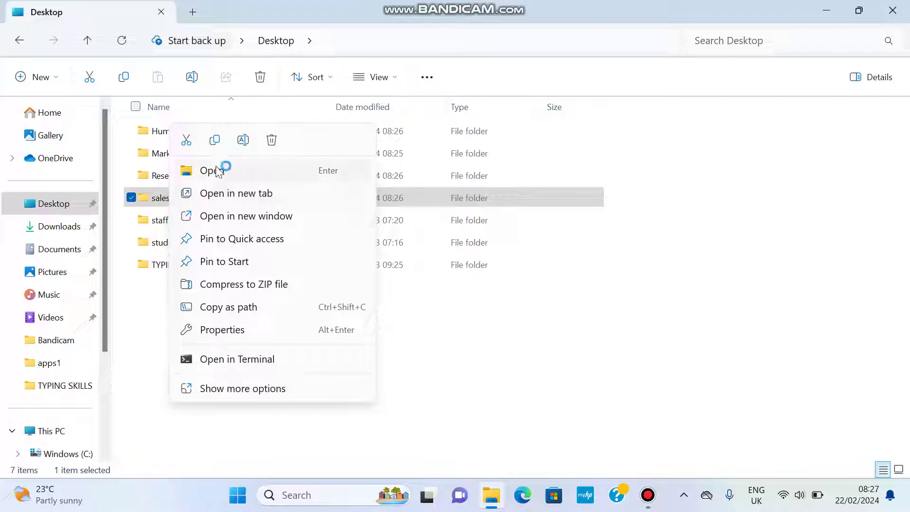
pyautogui.click(218, 171)
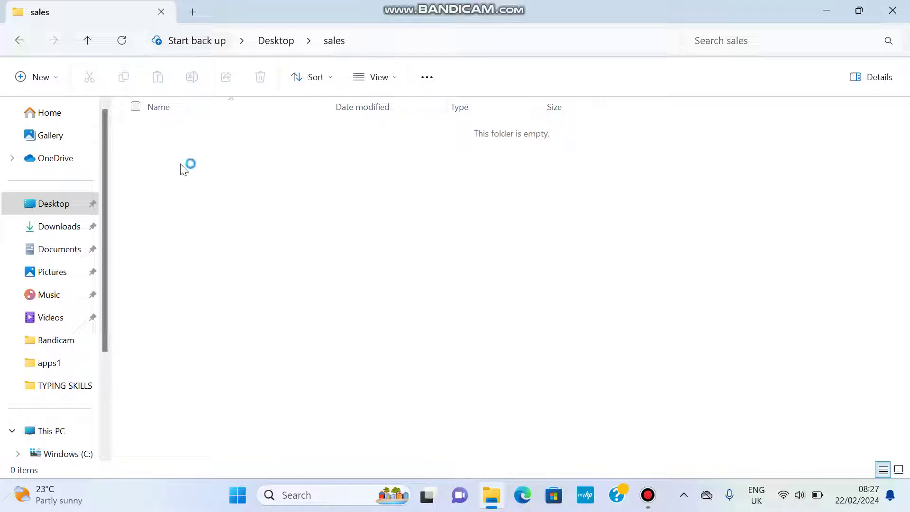
# Create a subfolder named "2022 sales" inside the sales folder
pyautogui.rightClick(181, 164)
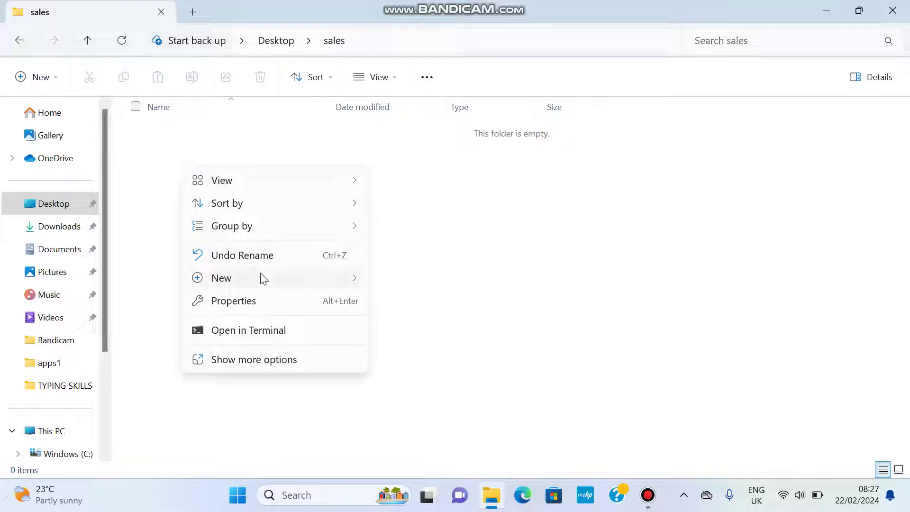
pyautogui.moveTo(263, 278)
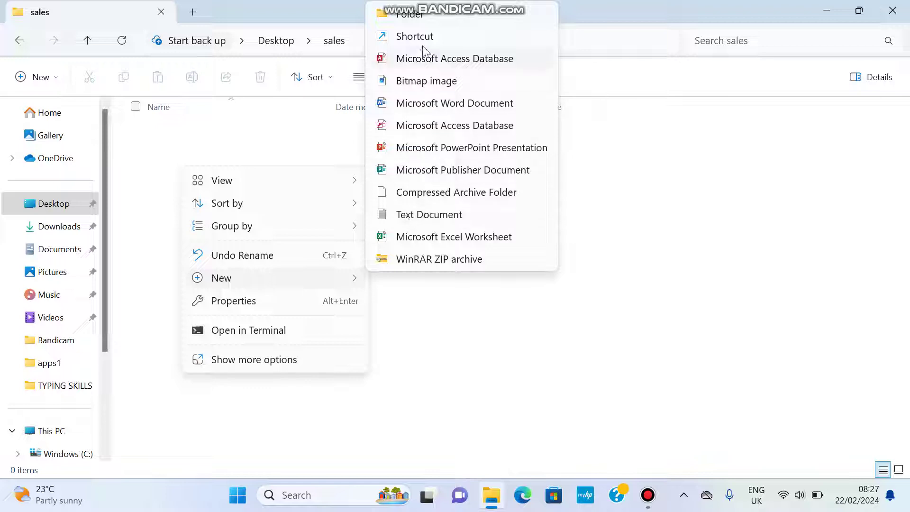
pyautogui.click(421, 16)
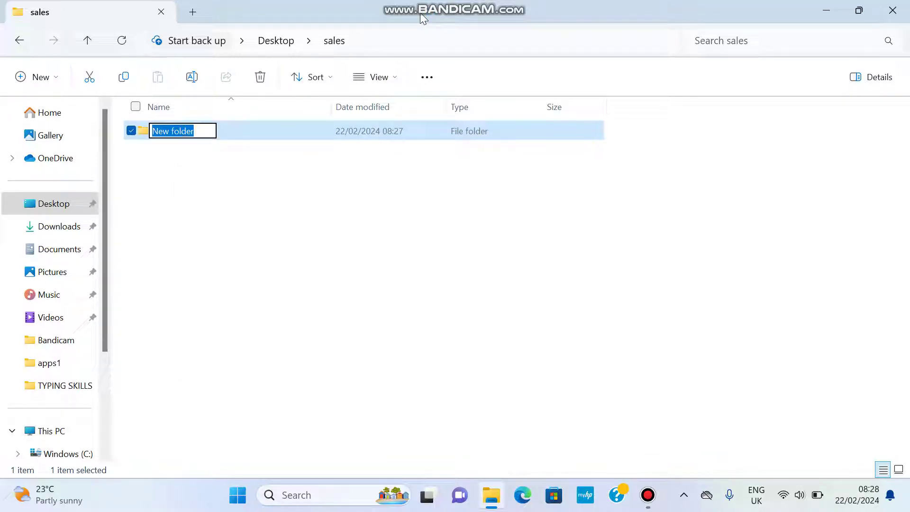
pyautogui.write('20')
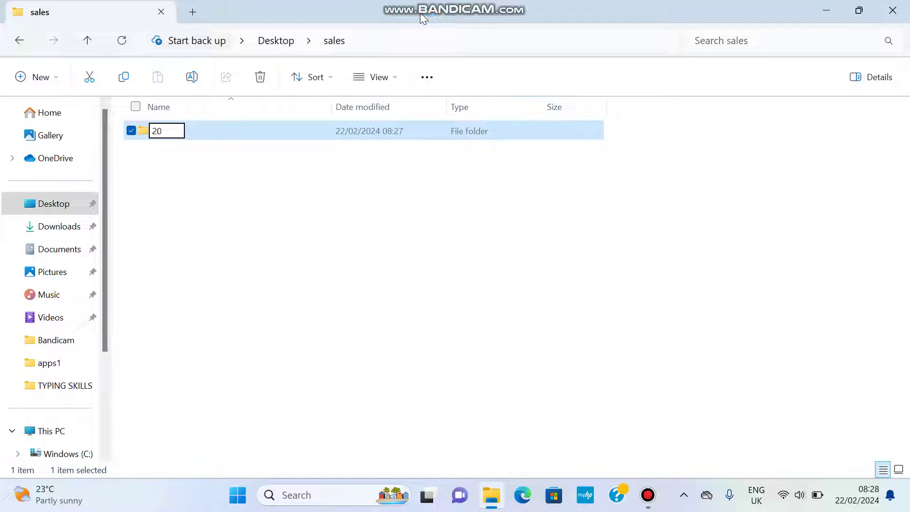
pyautogui.write('22 sales')
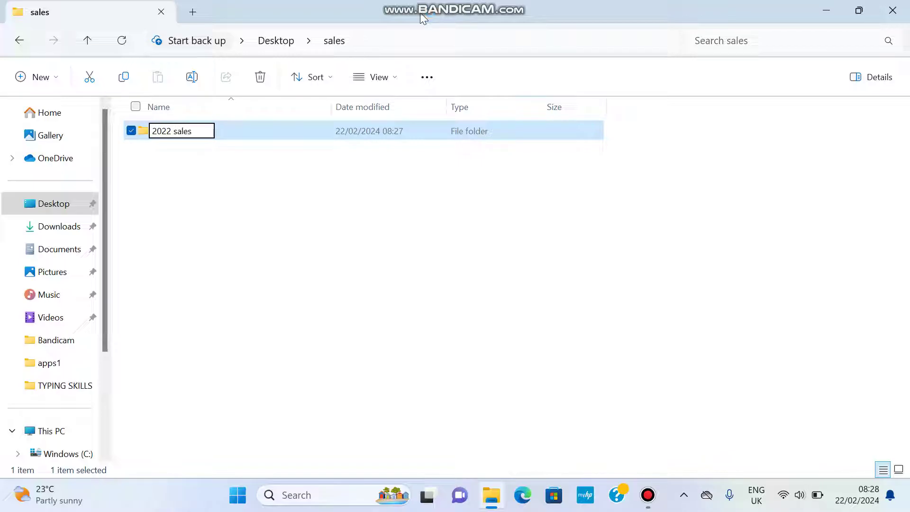
pyautogui.press('Return')
pyautogui.click(218, 227)
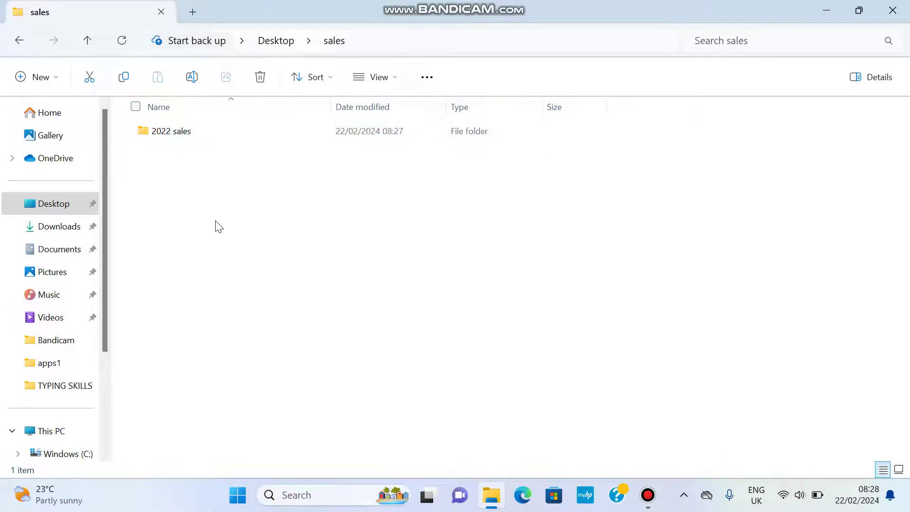
# Add a second subfolder named "2023 sales" to the sales folder
pyautogui.rightClick(218, 226)
pyautogui.moveTo(292, 333)
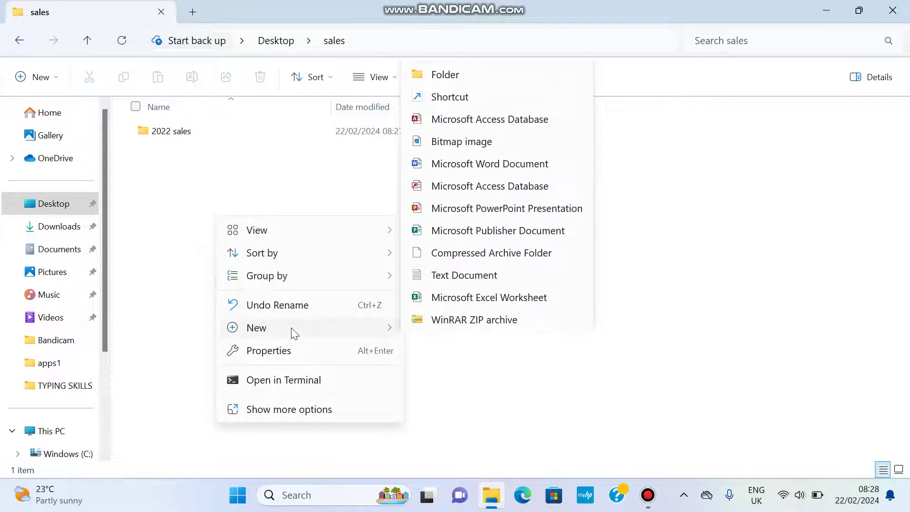
pyautogui.click(462, 69)
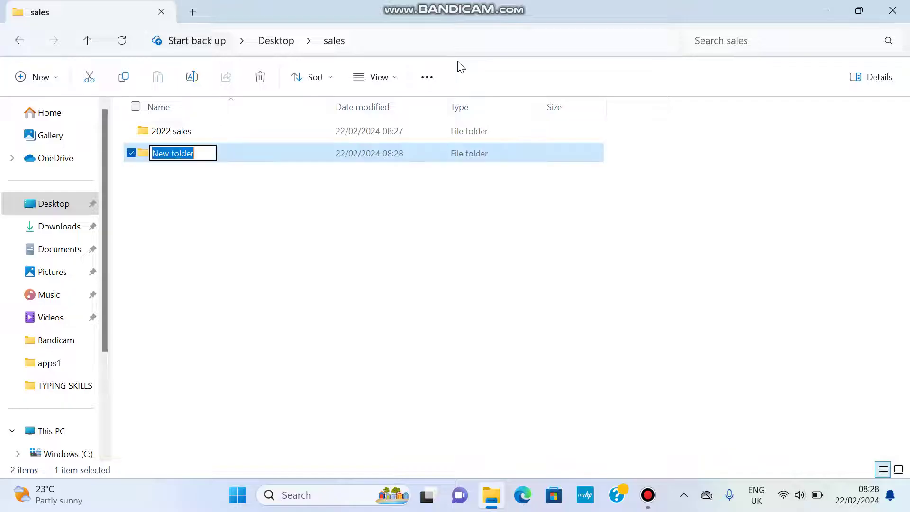
pyautogui.write('2023')
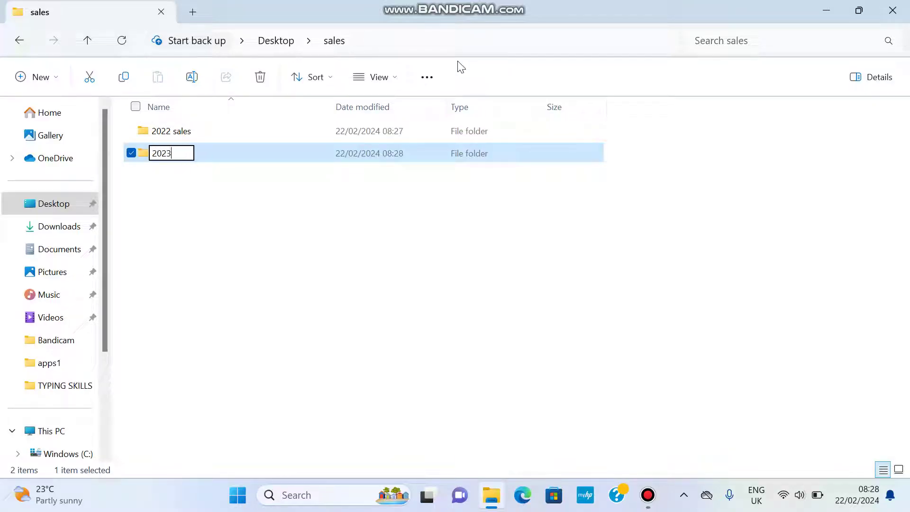
pyautogui.write(' sales')
pyautogui.press('Return')
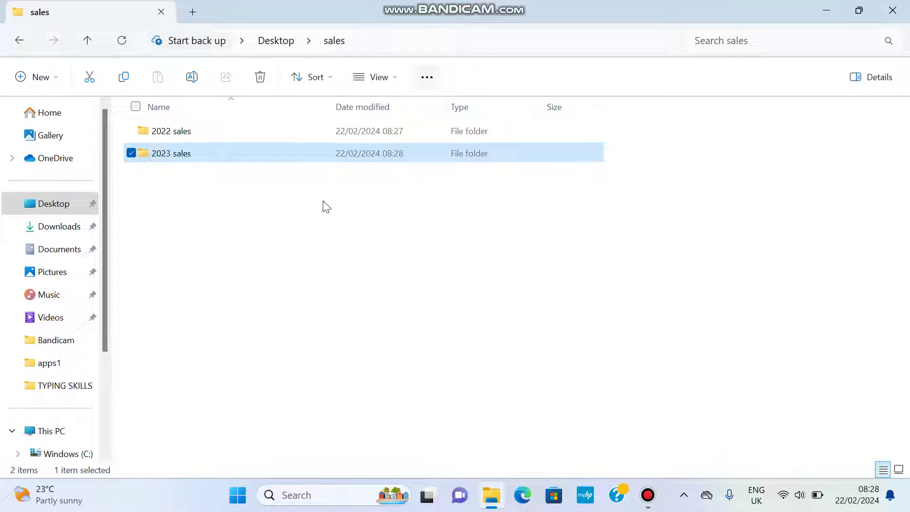
# Add a third subfolder named "2024 sales" to the sales folder
pyautogui.rightClick(274, 253)
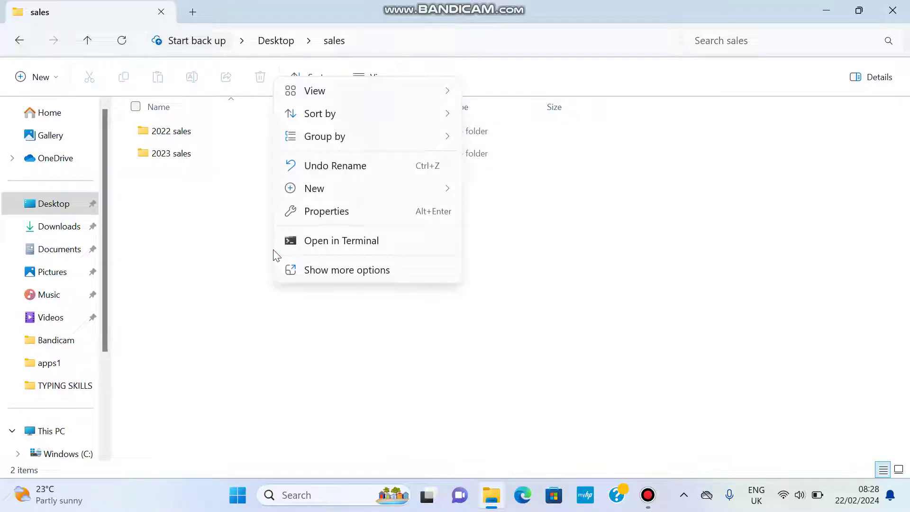
pyautogui.moveTo(408, 195)
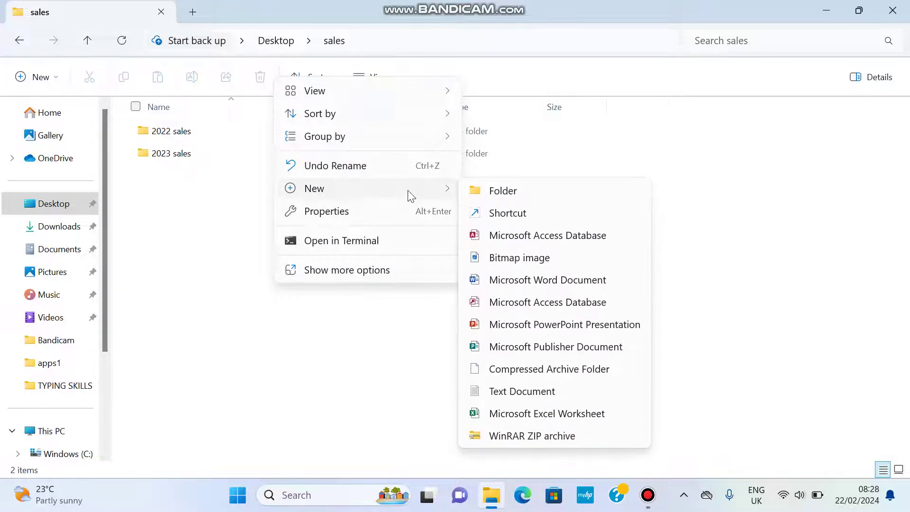
pyautogui.click(539, 191)
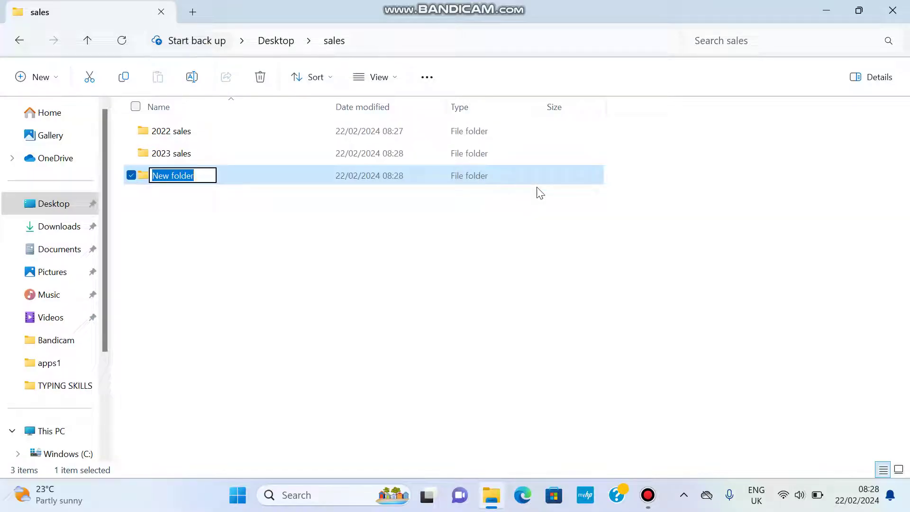
pyautogui.write('2024 s')
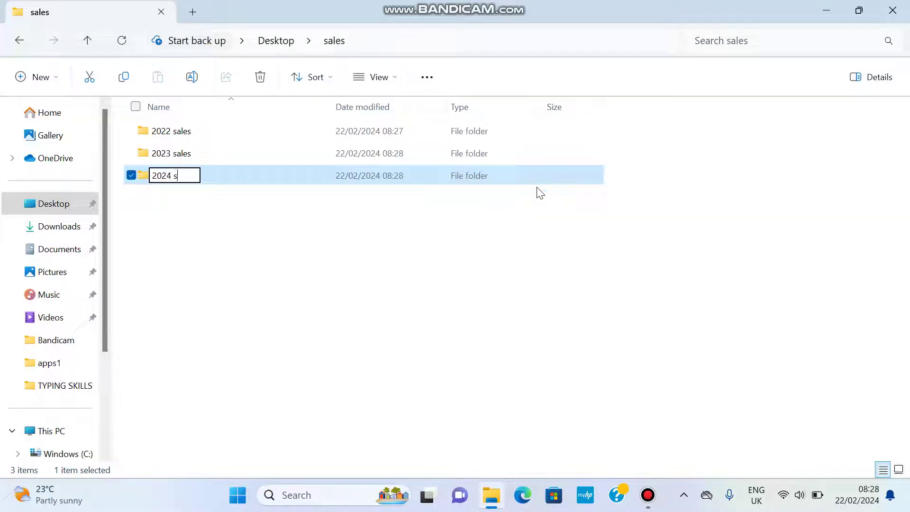
pyautogui.write('ales')
pyautogui.click(445, 236)
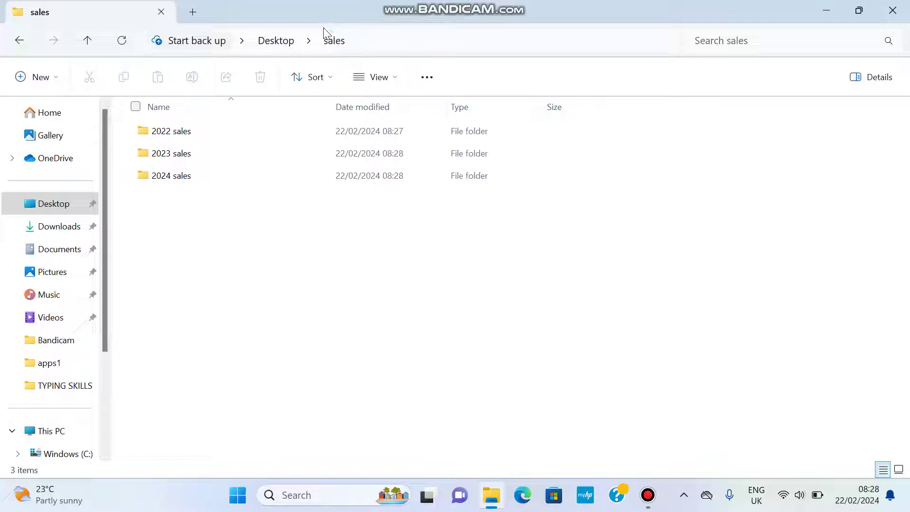
# Open the 2022 sales folder and create a Microsoft Excel worksheet named "Jan sales" in it
pyautogui.doubleClick(182, 137)
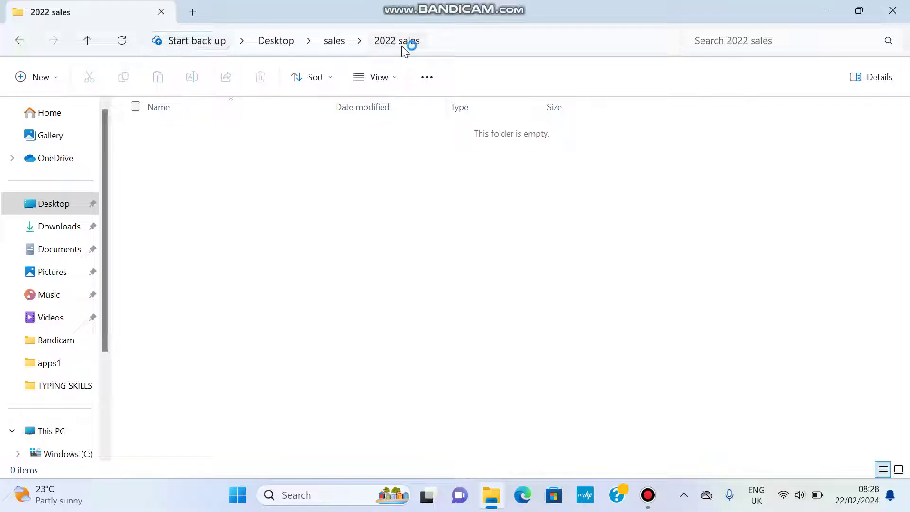
pyautogui.rightClick(220, 159)
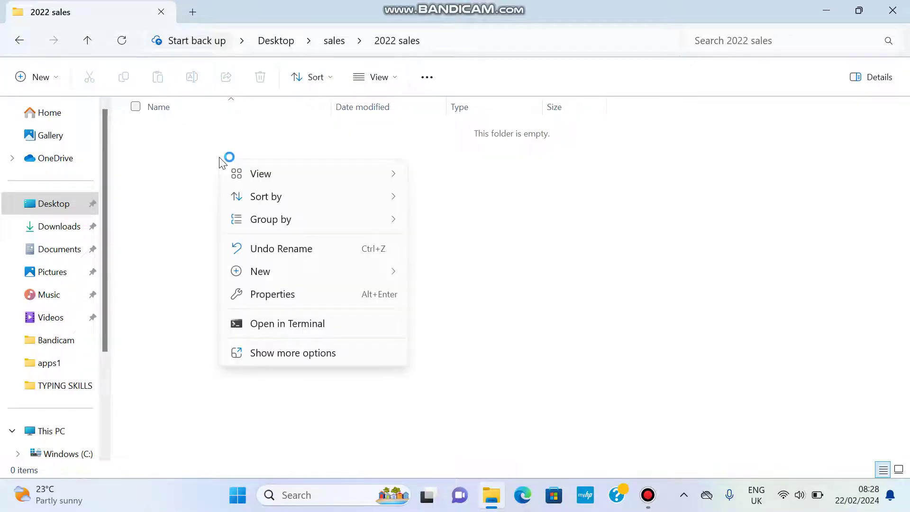
pyautogui.moveTo(298, 271)
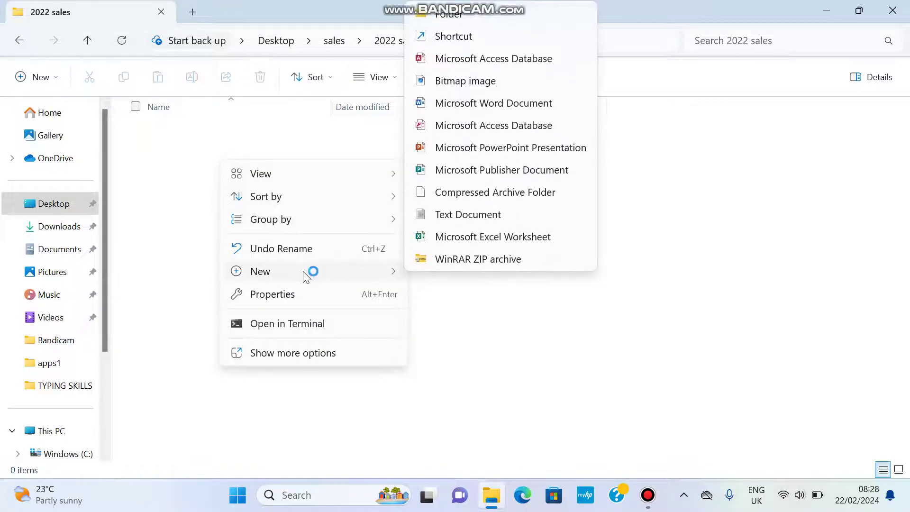
pyautogui.click(472, 237)
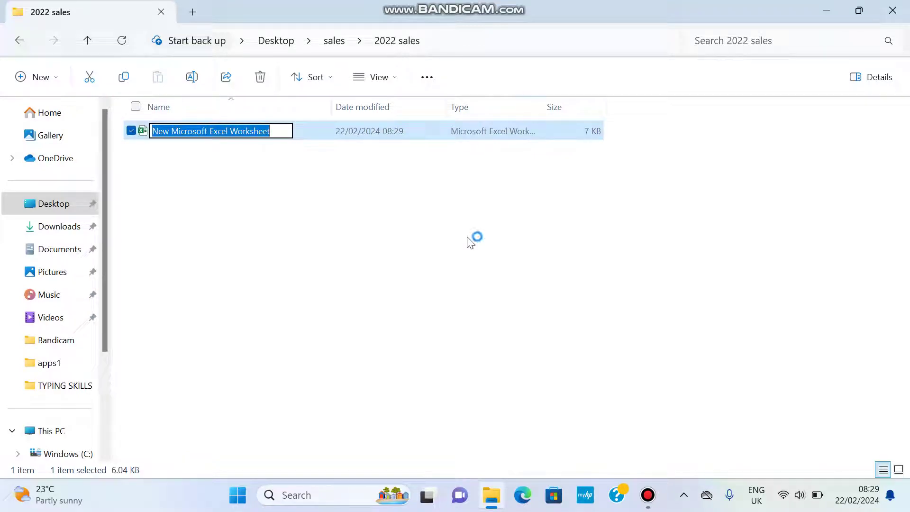
pyautogui.write('Jan')
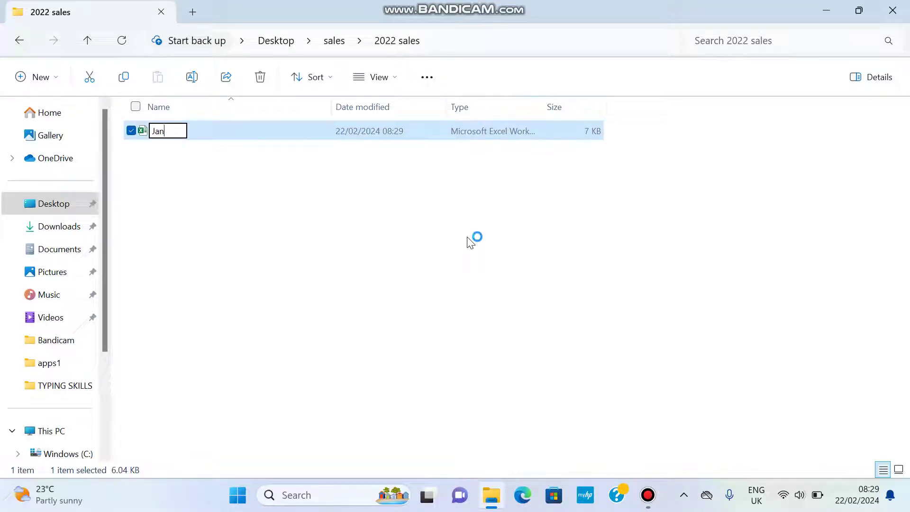
pyautogui.write(' sales')
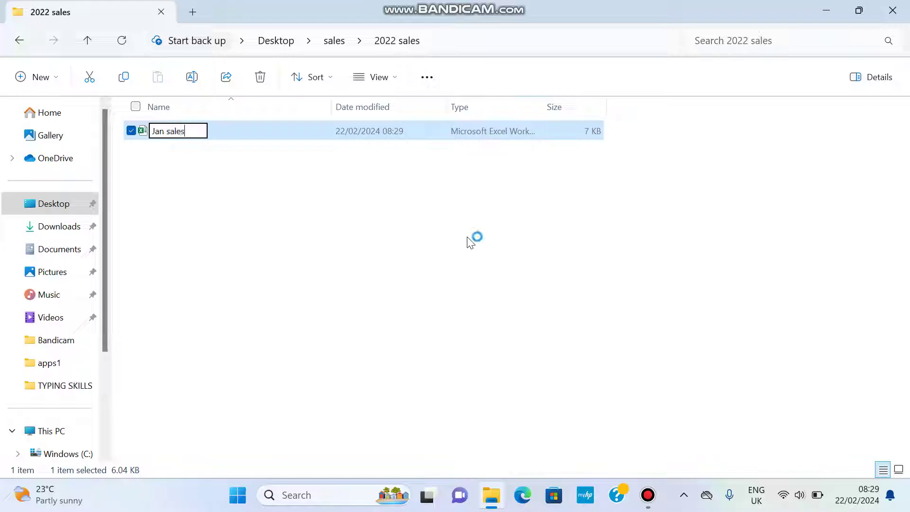
# Create a Microsoft Excel worksheet named "feb sales" in the 2022 sales folder
pyautogui.rightClick(152, 242)
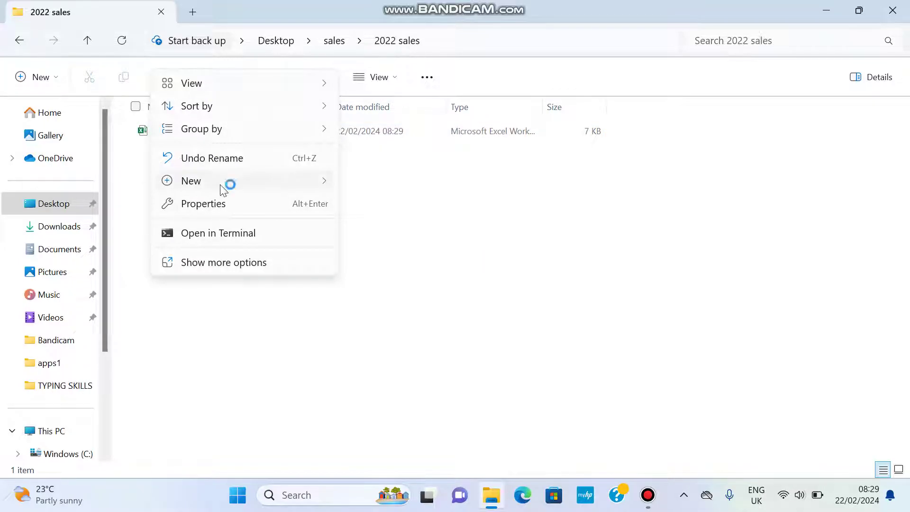
pyautogui.moveTo(318, 187)
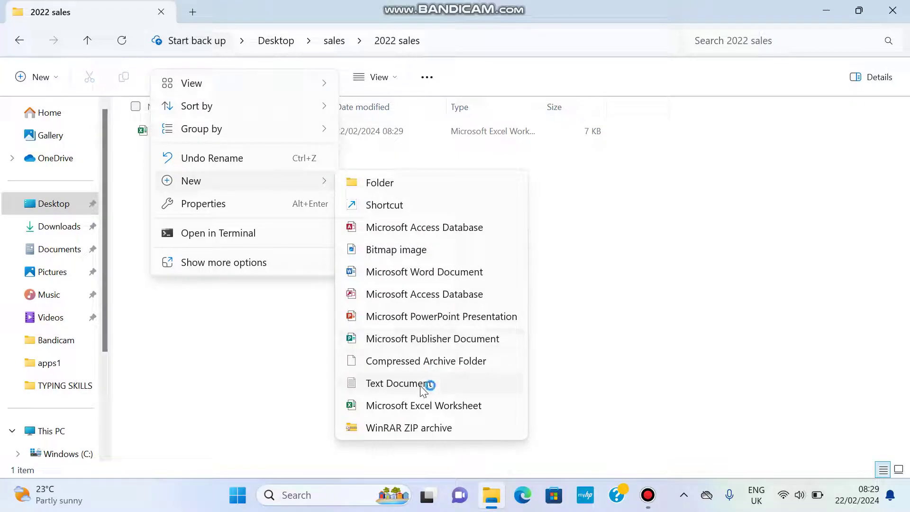
pyautogui.click(419, 405)
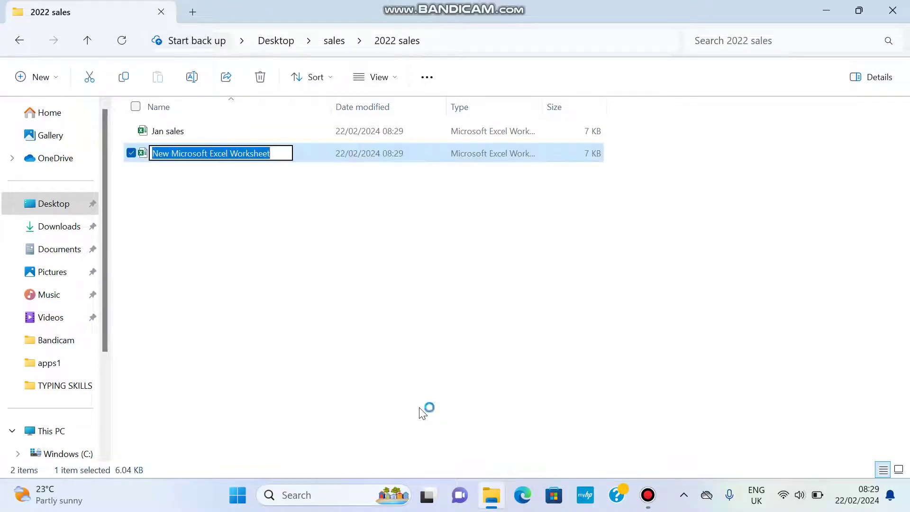
pyautogui.write('feb')
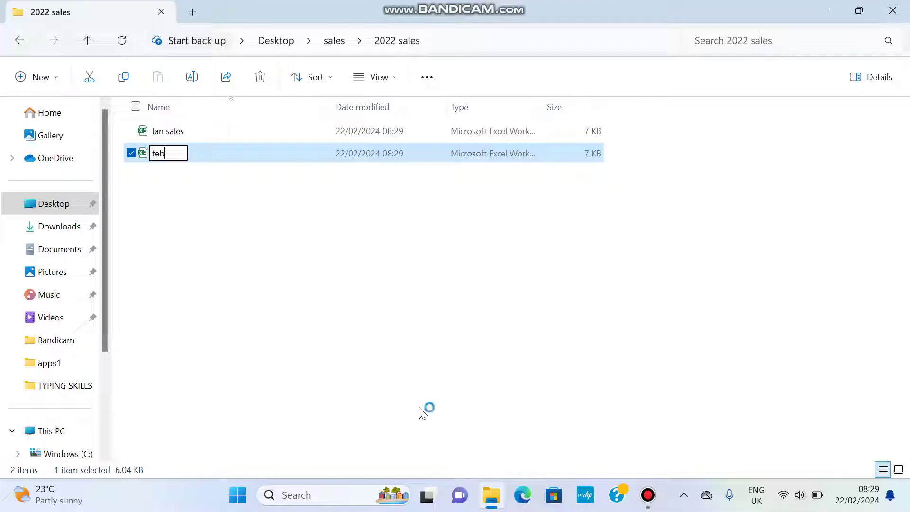
pyautogui.write(' sales')
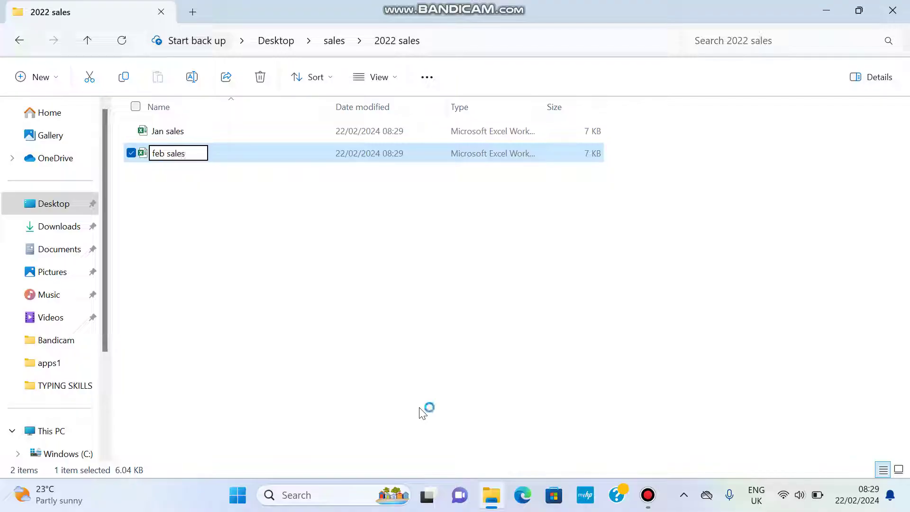
pyautogui.click(229, 266)
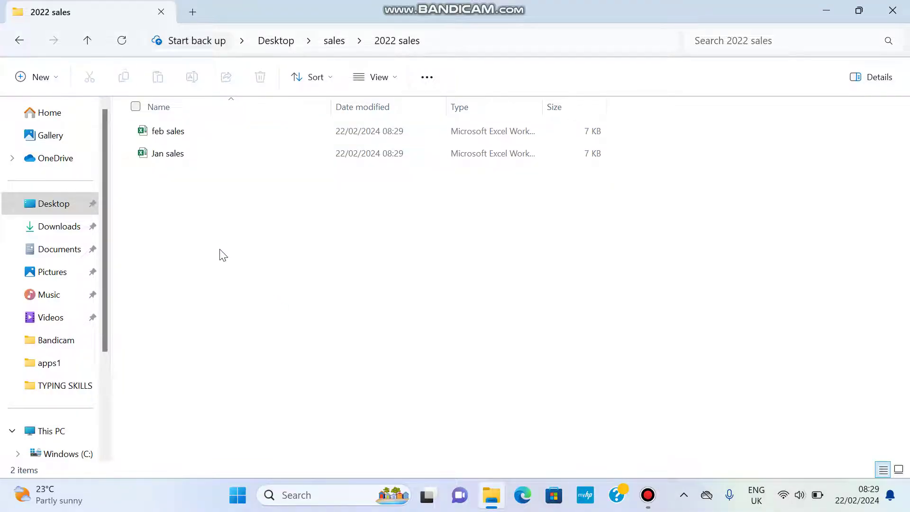
# Add another Microsoft Excel worksheet named "march sales" to the 2022 sales folder
pyautogui.rightClick(223, 255)
pyautogui.moveTo(301, 198)
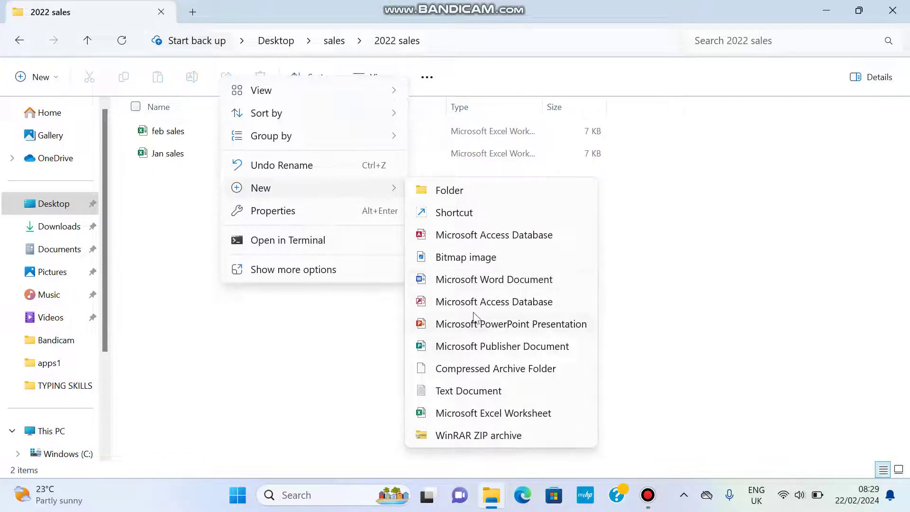
pyautogui.click(476, 421)
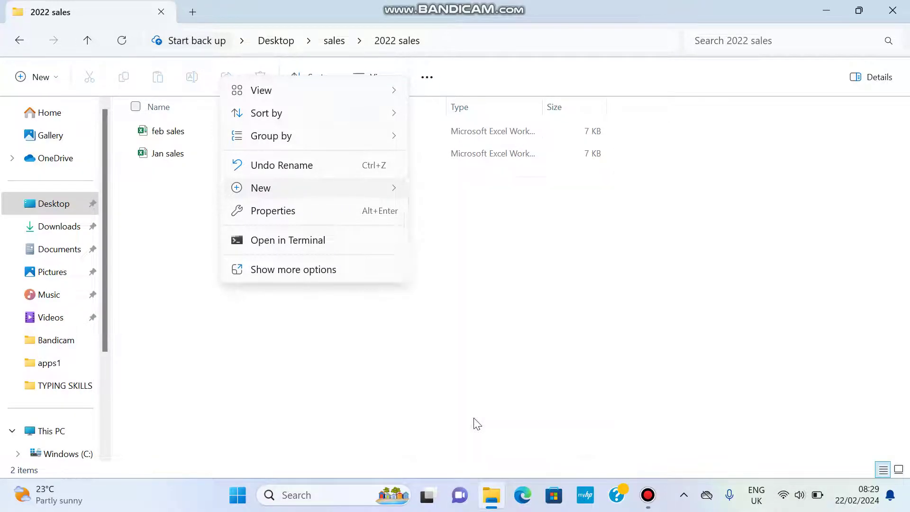
pyautogui.write('mar')
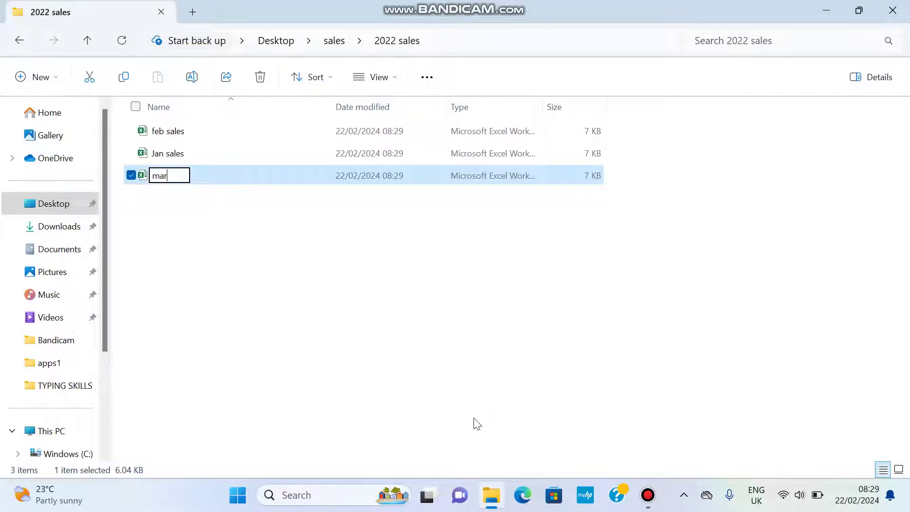
pyautogui.write('ch sales')
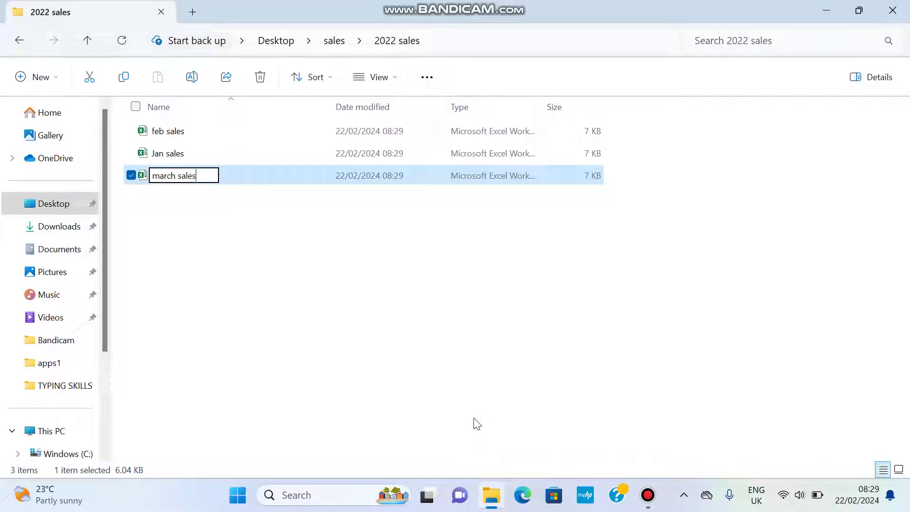
pyautogui.click(468, 355)
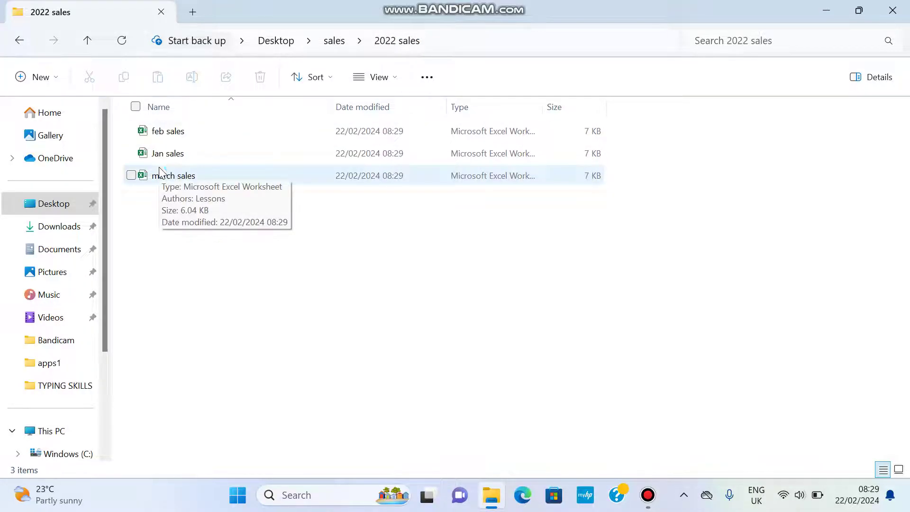
# Go to the 2023 sales folder and create a Microsoft Excel worksheet named "jan sales" in it
pyautogui.click(87, 40)
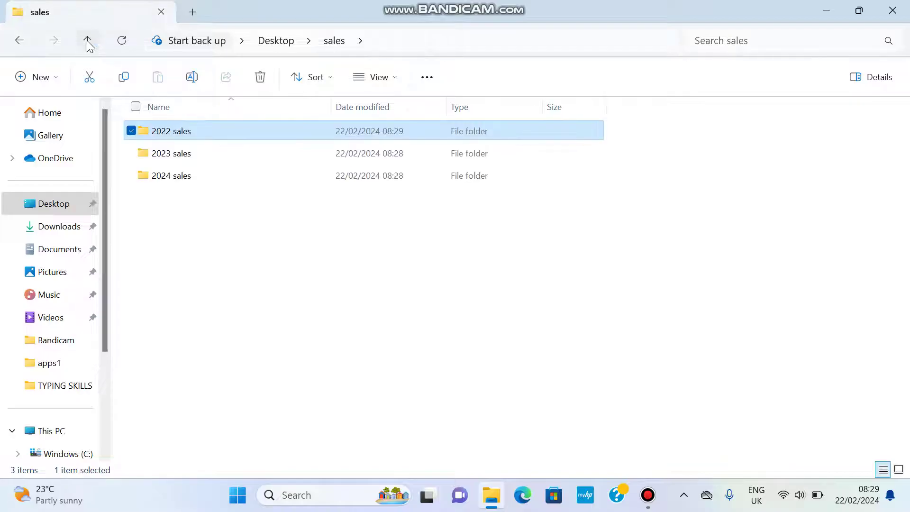
pyautogui.click(169, 161)
pyautogui.doubleClick(169, 160)
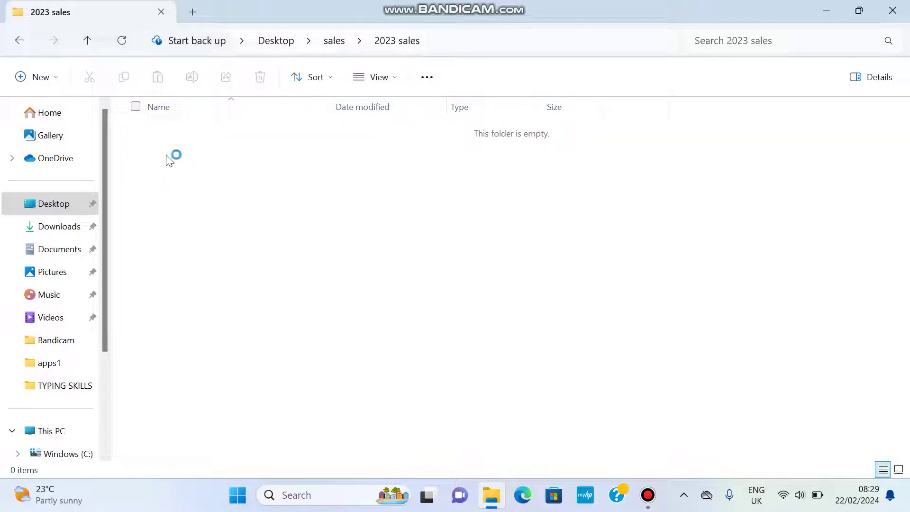
pyautogui.rightClick(227, 205)
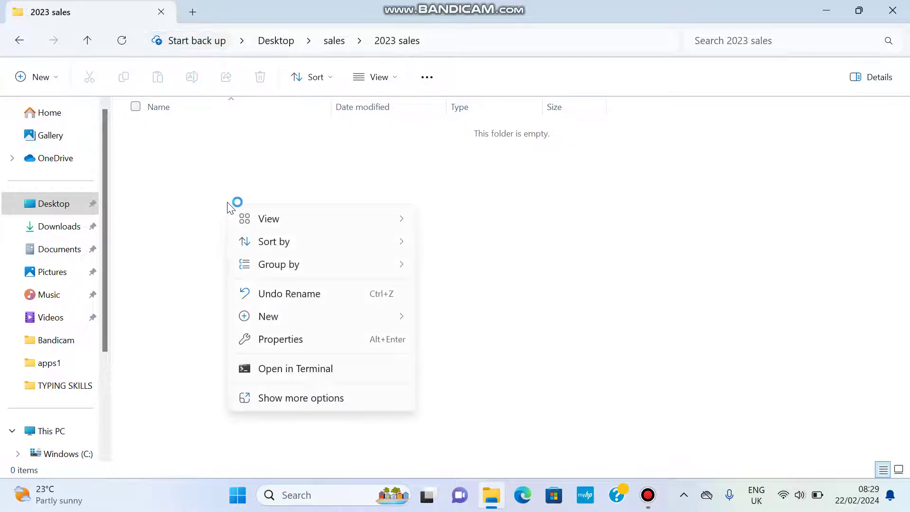
pyautogui.moveTo(374, 317)
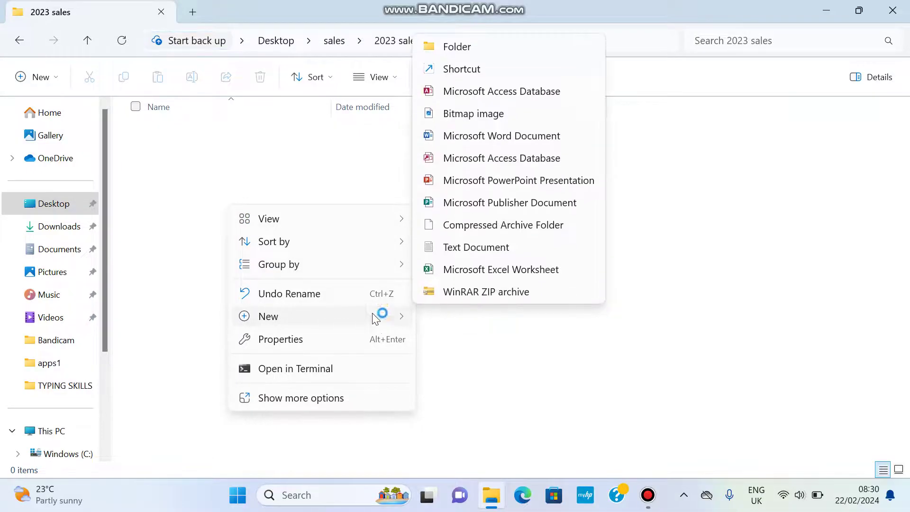
pyautogui.click(456, 275)
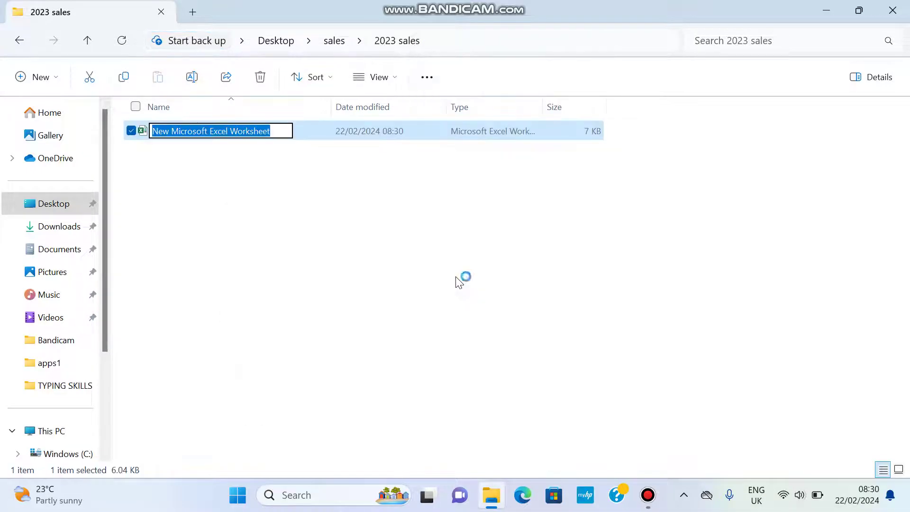
pyautogui.write('jan')
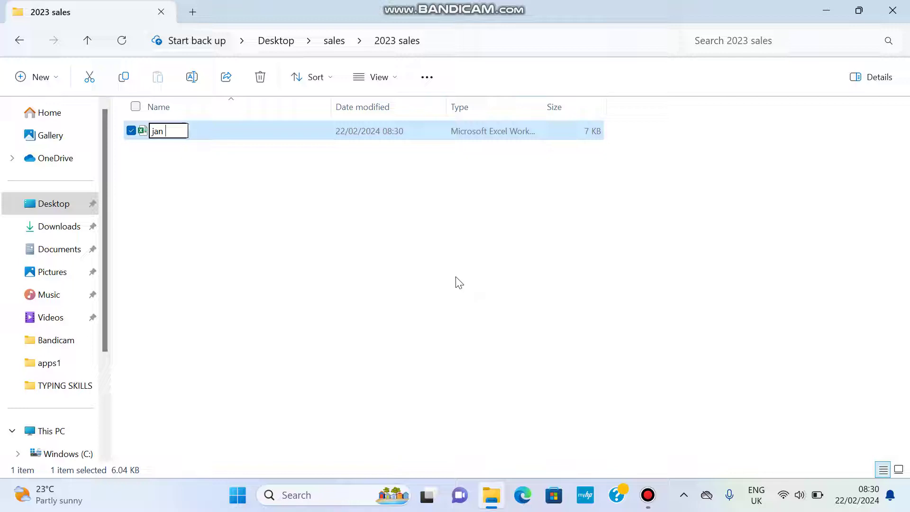
pyautogui.write(' sales')
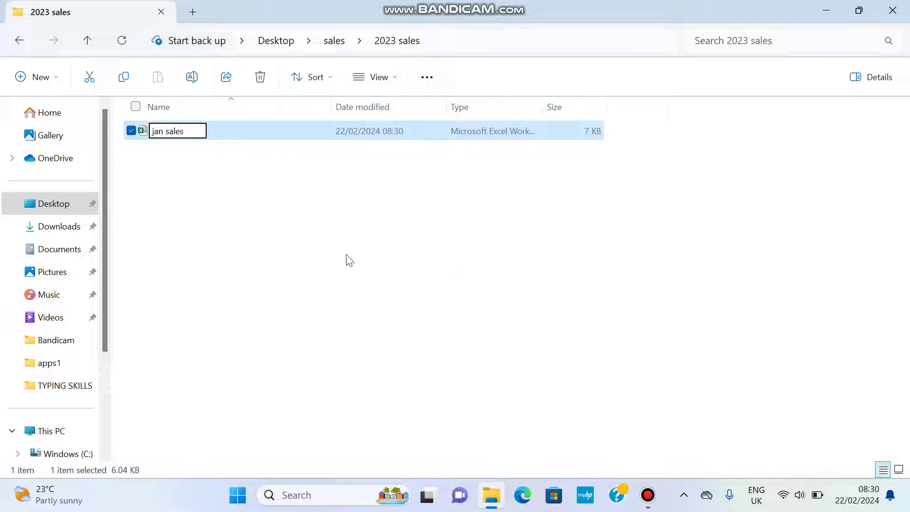
pyautogui.press('Return')
# Create a second Microsoft Excel worksheet named "feb sales" in the 2023 sales folder
pyautogui.rightClick(277, 219)
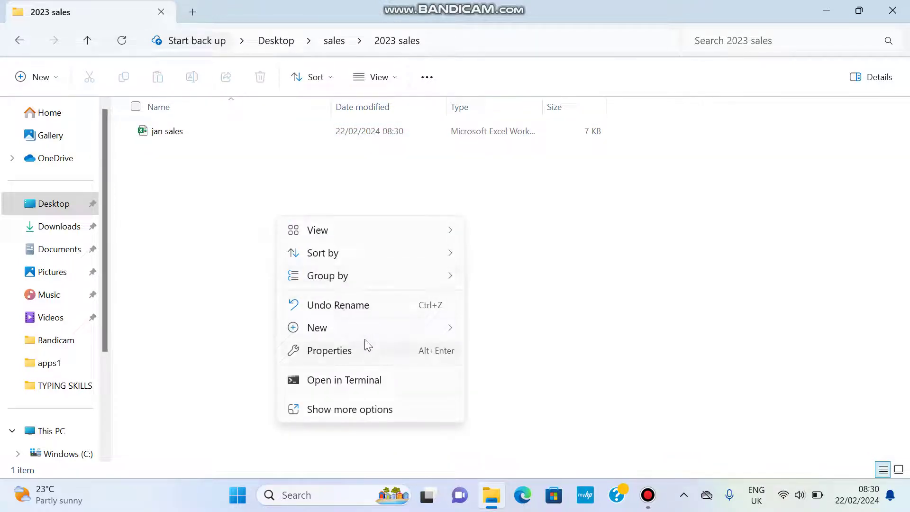
pyautogui.moveTo(420, 329)
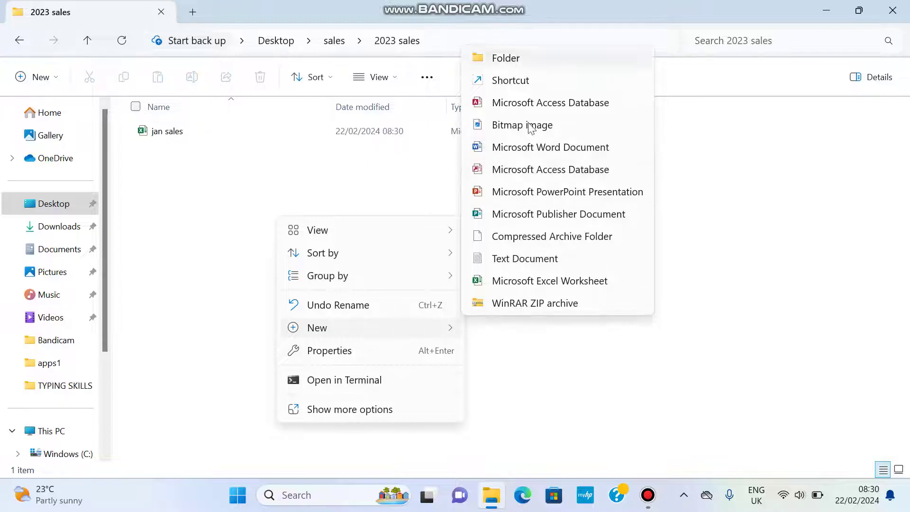
pyautogui.click(544, 280)
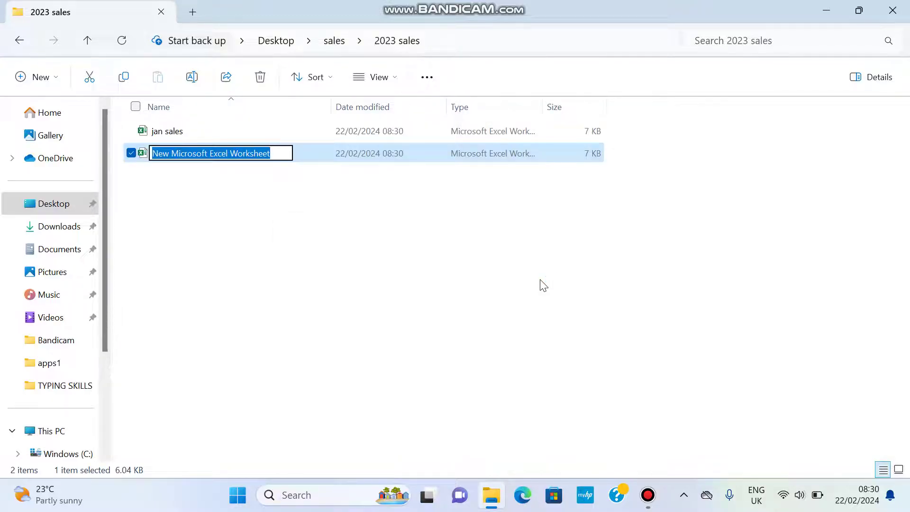
pyautogui.write('feb s')
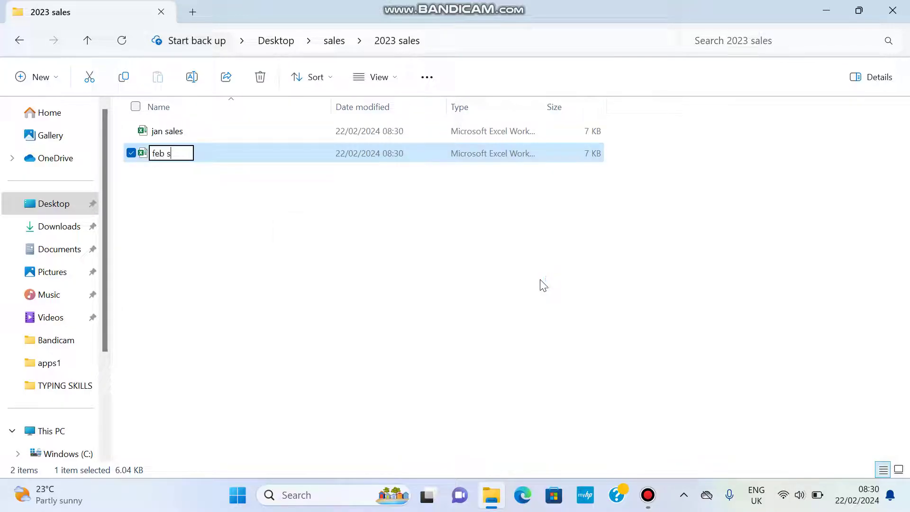
pyautogui.write('ales')
pyautogui.press('Return')
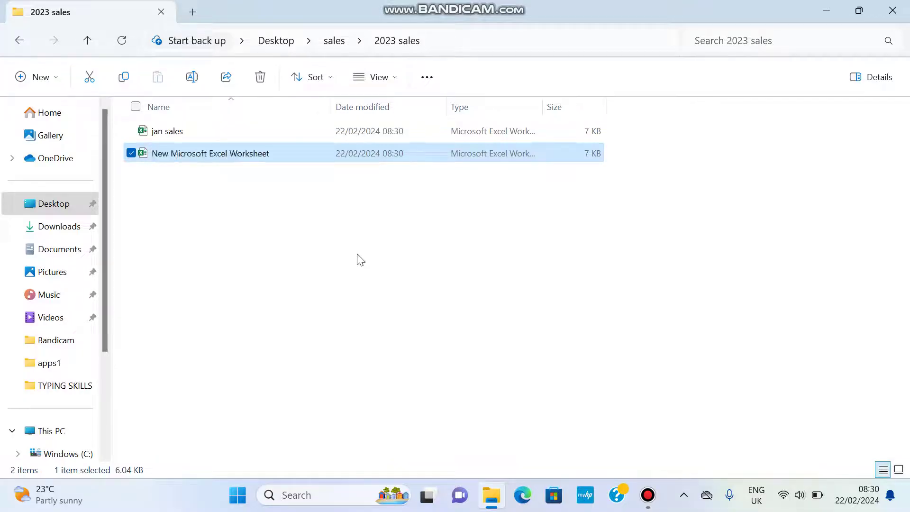
# Create a third Microsoft Excel worksheet named "march sales" in the 2023 sales folder
pyautogui.rightClick(361, 253)
pyautogui.moveTo(418, 198)
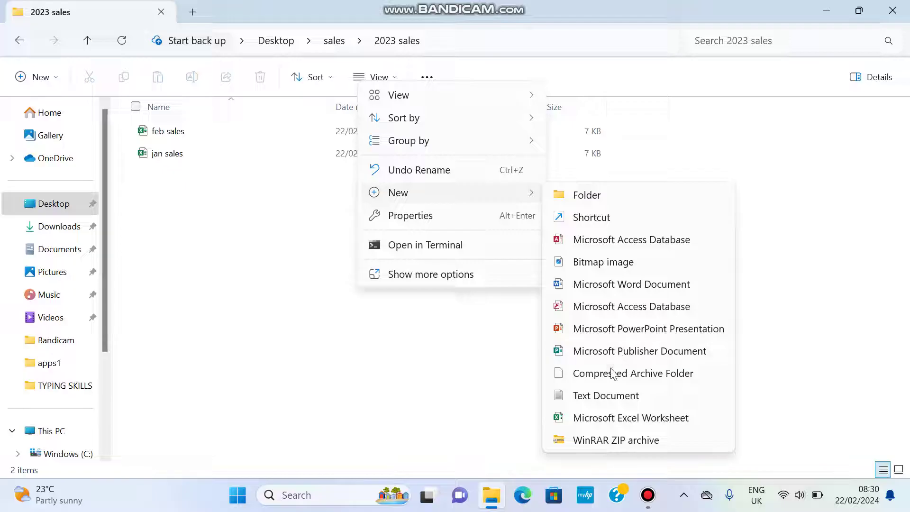
pyautogui.click(612, 419)
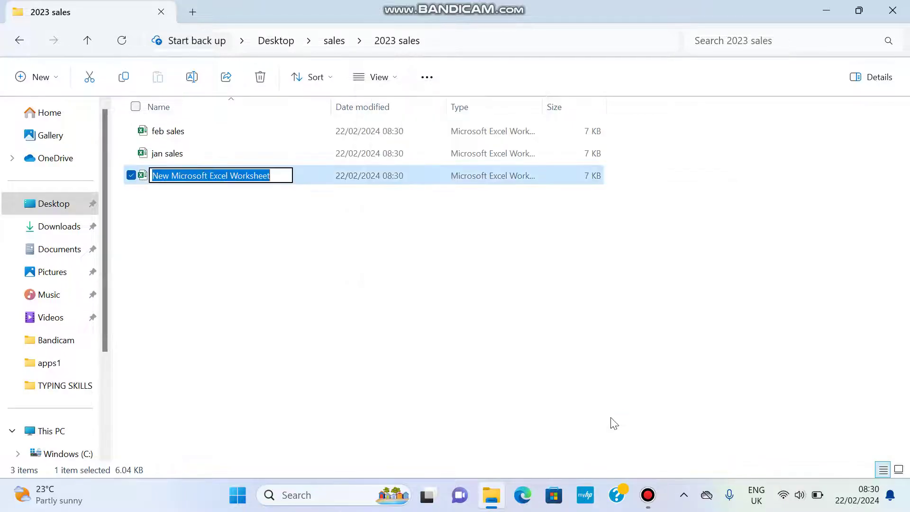
pyautogui.write('march sales')
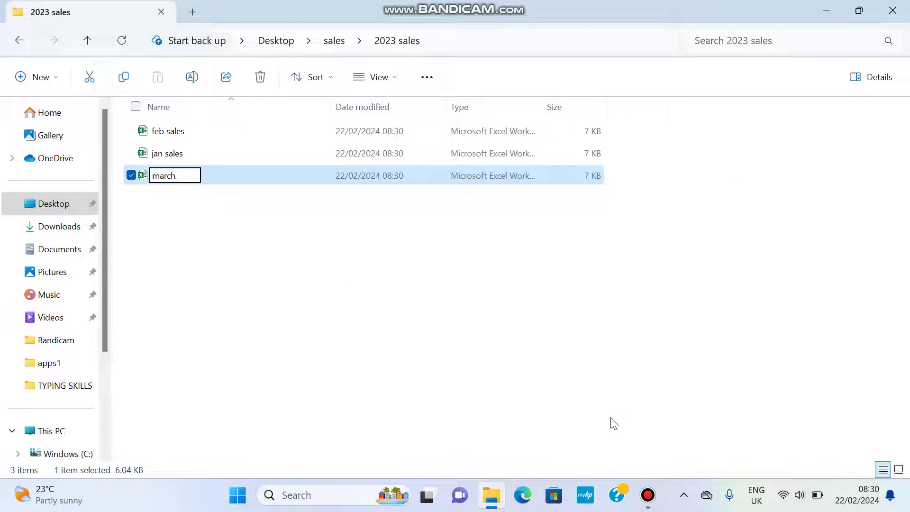
pyautogui.click(541, 324)
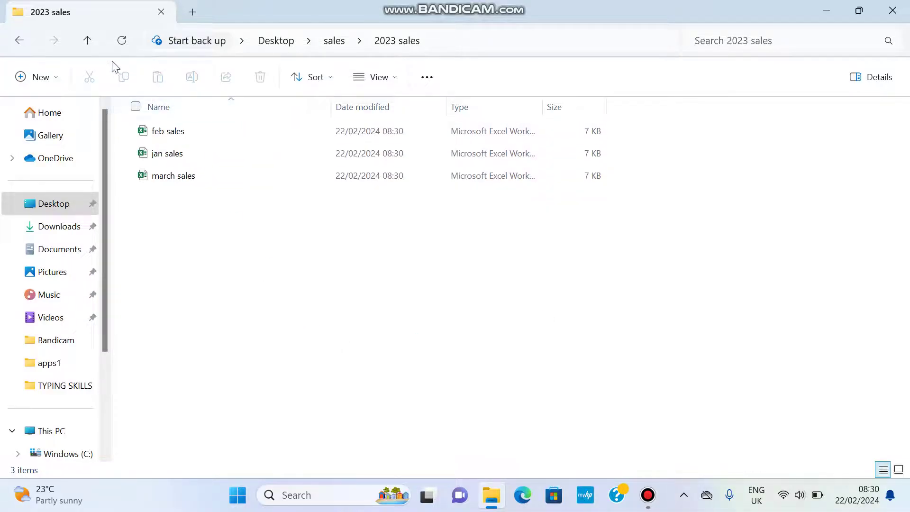
pyautogui.click(89, 42)
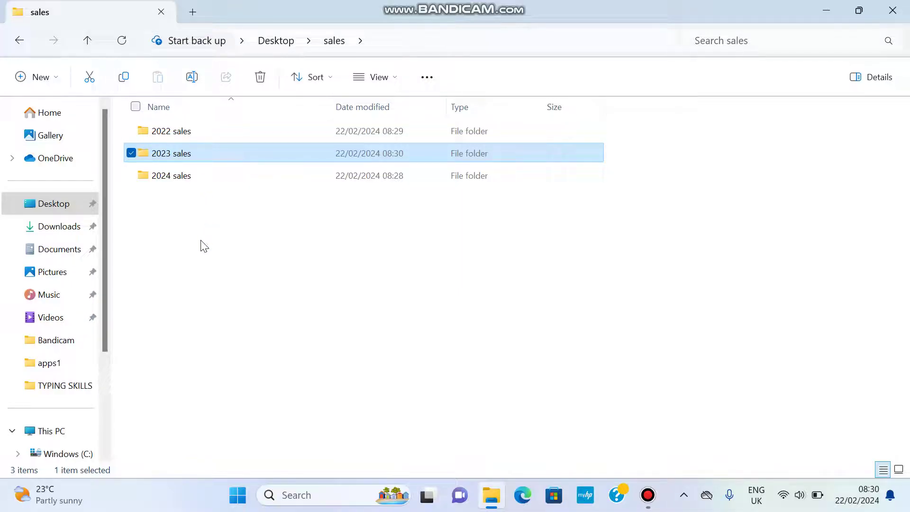
pyautogui.doubleClick(169, 179)
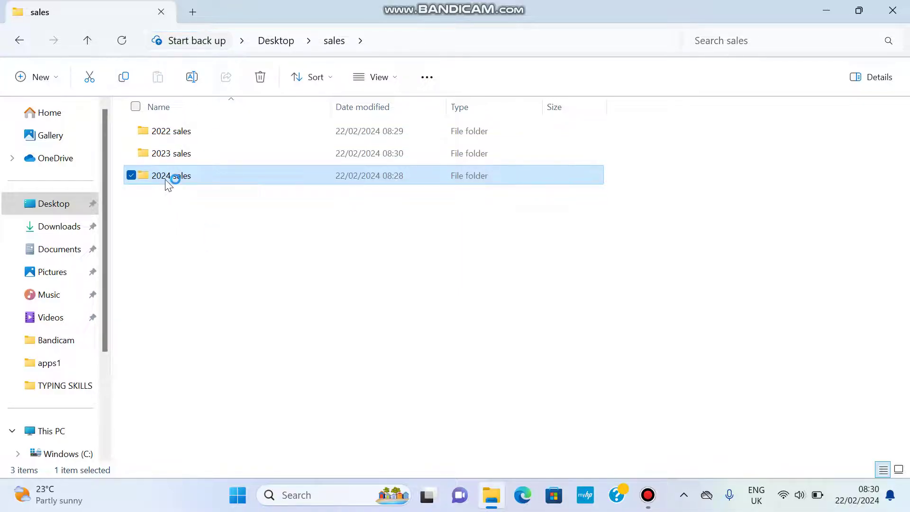
pyautogui.rightClick(200, 216)
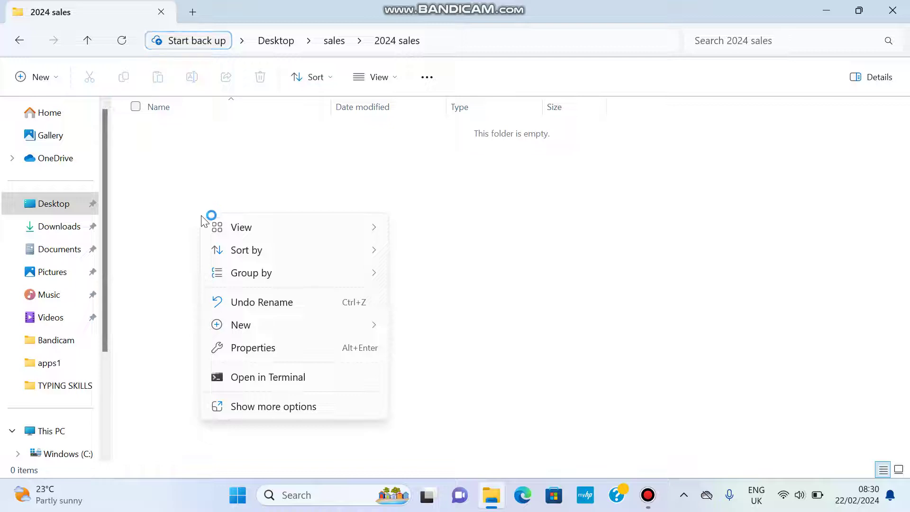
pyautogui.moveTo(273, 324)
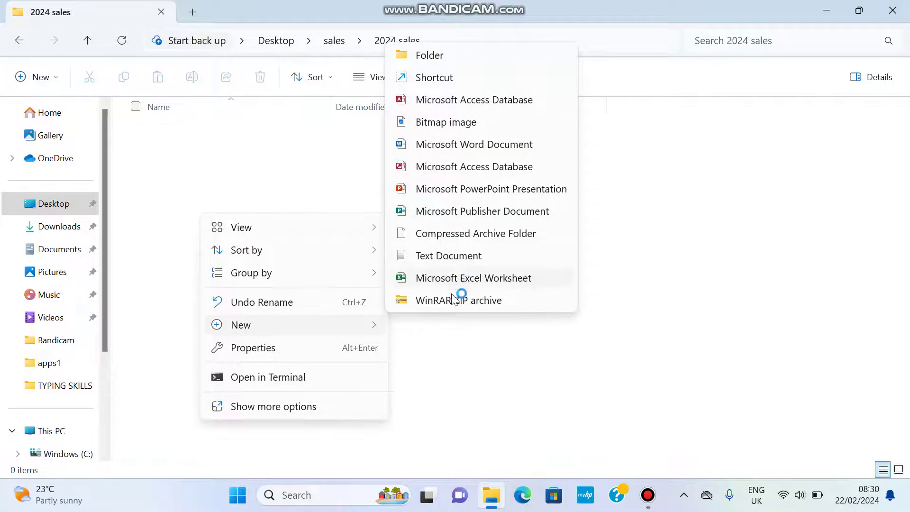
pyautogui.click(455, 337)
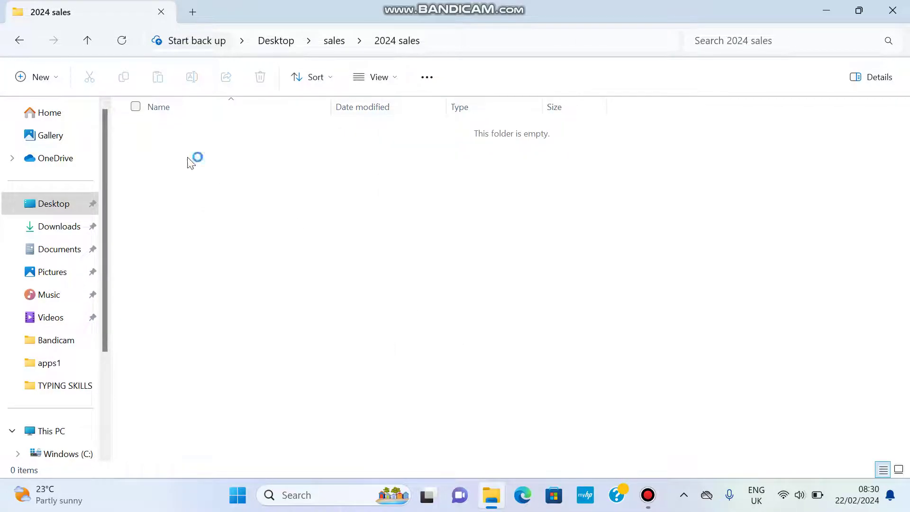
# Return to the parent sales folder and select the 2022 sales subfolder
pyautogui.click(94, 41)
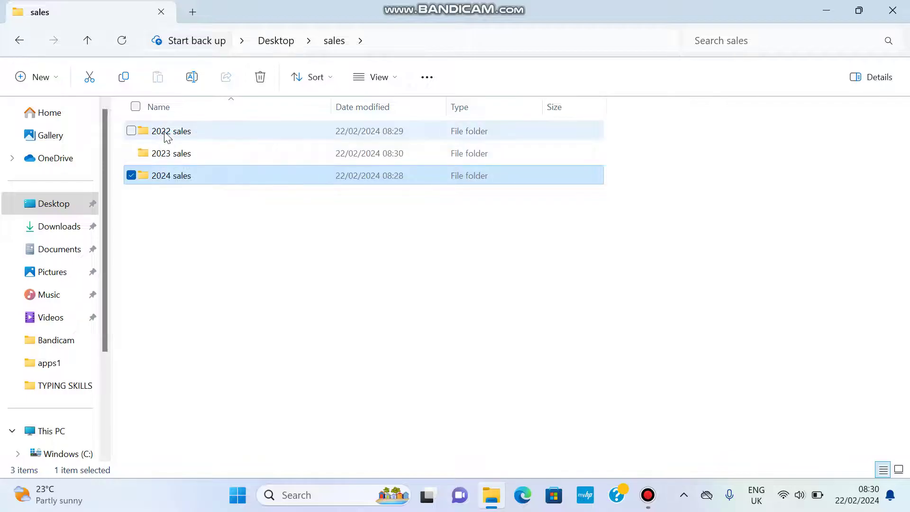
pyautogui.moveTo(167, 136)
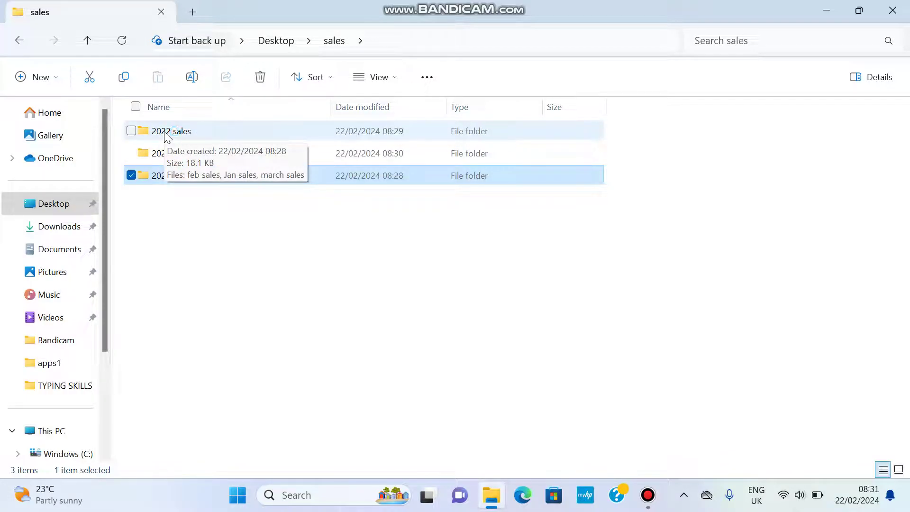
pyautogui.click(172, 134)
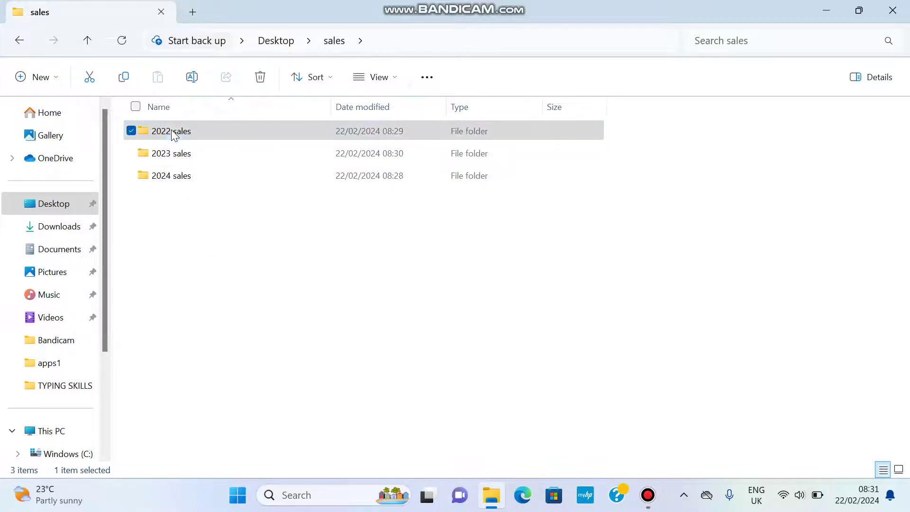
# Rename the 2022 sales folder as "westernsales"
pyautogui.rightClick(174, 135)
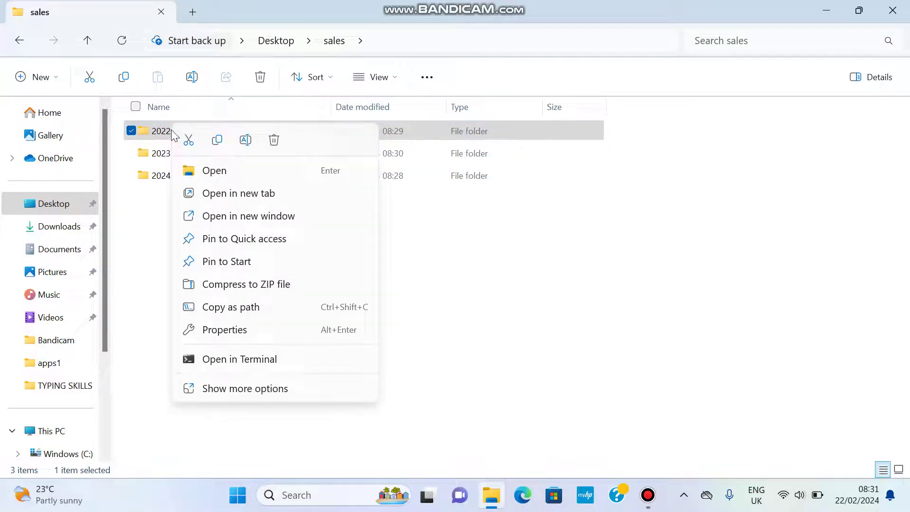
pyautogui.click(248, 144)
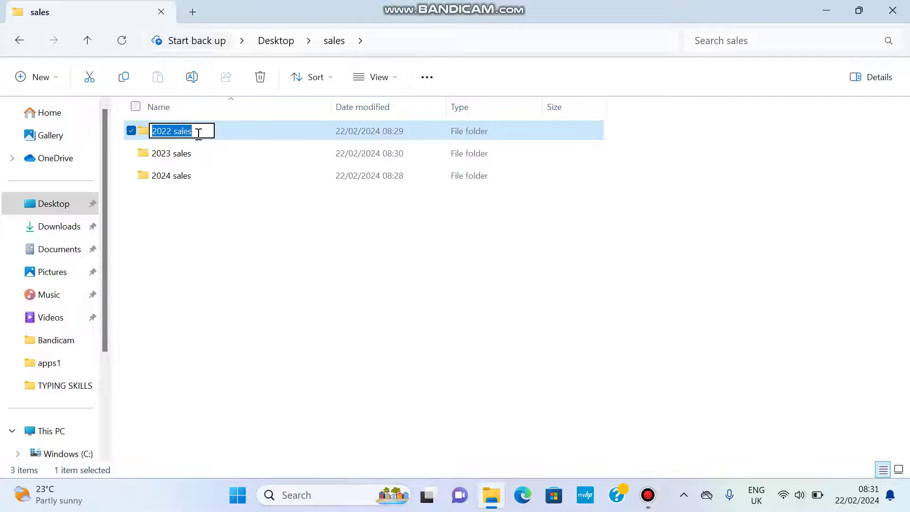
pyautogui.write('w')
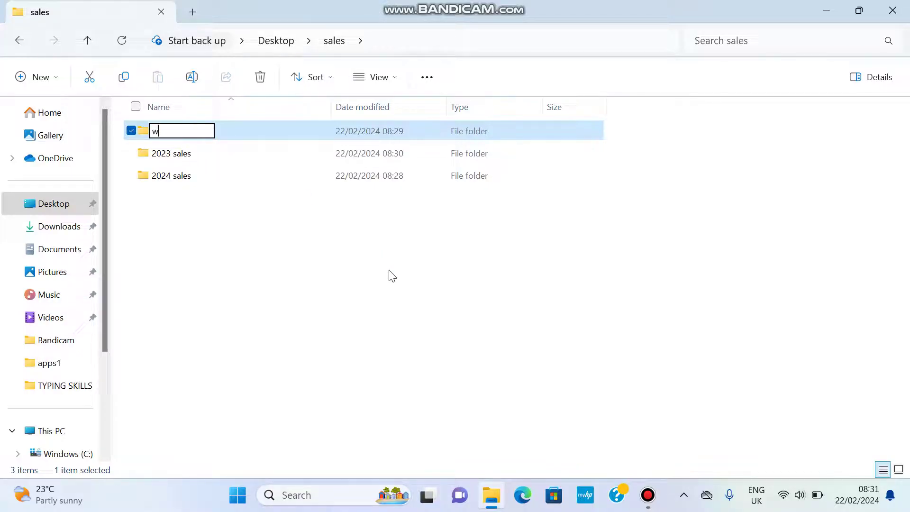
pyautogui.write('esternsales')
pyautogui.press('Return')
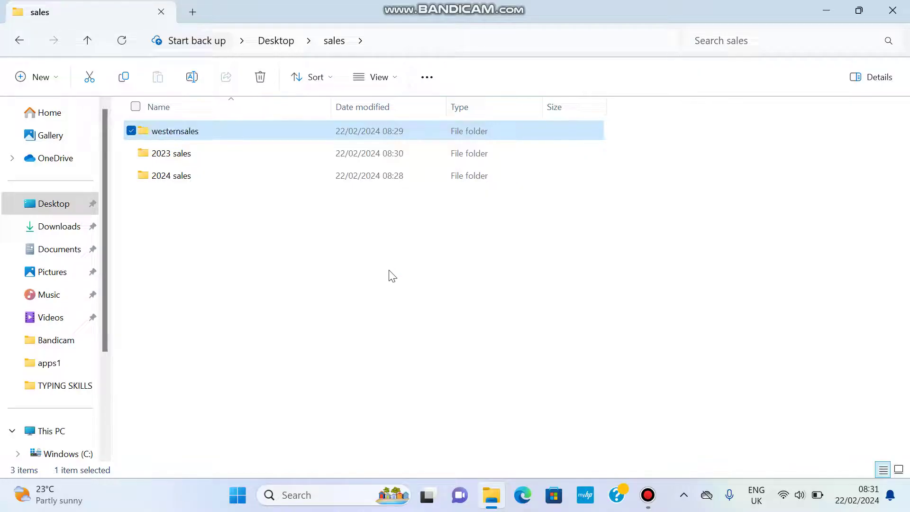
# Rename the 2023 sales folder as "eastern"
pyautogui.rightClick(168, 156)
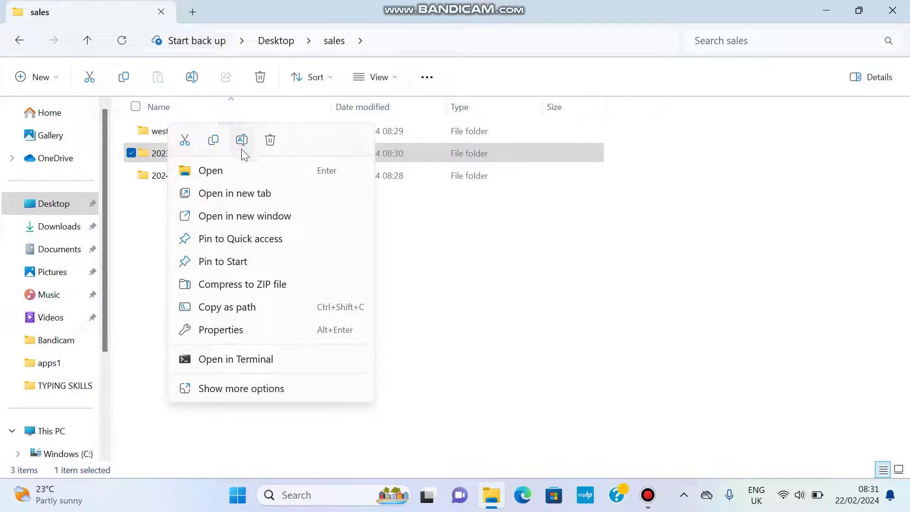
pyautogui.click(228, 389)
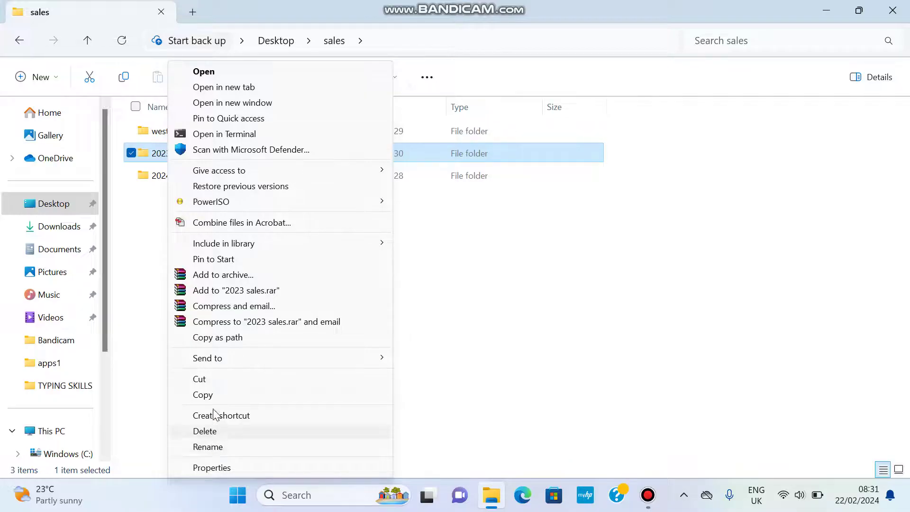
pyautogui.click(208, 446)
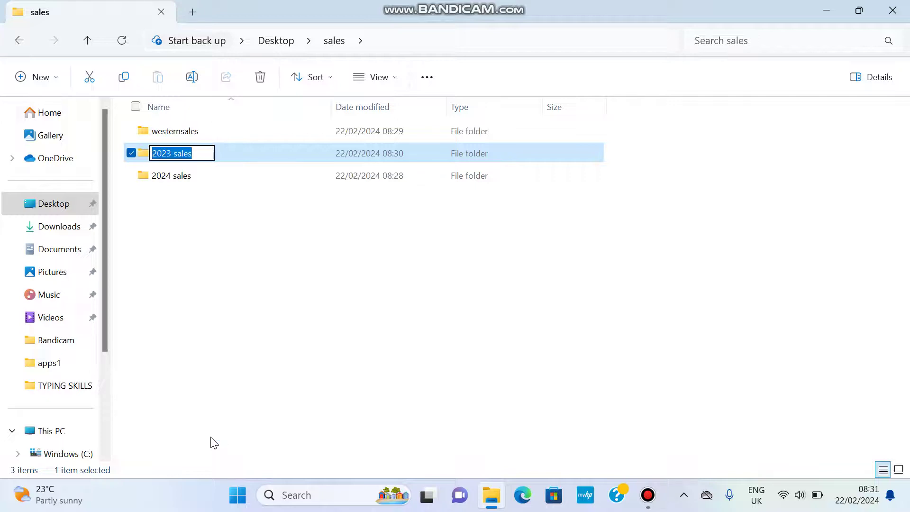
pyautogui.write('eas')
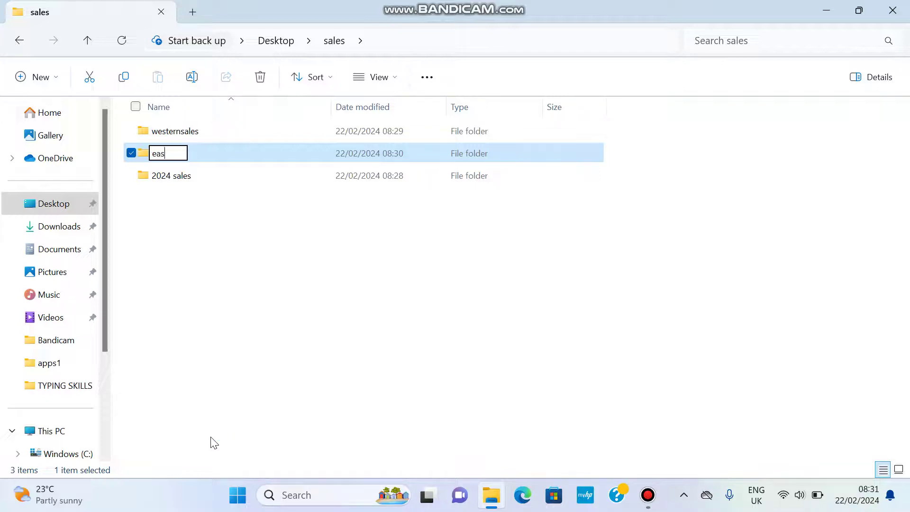
pyautogui.write('tern')
pyautogui.press('Return')
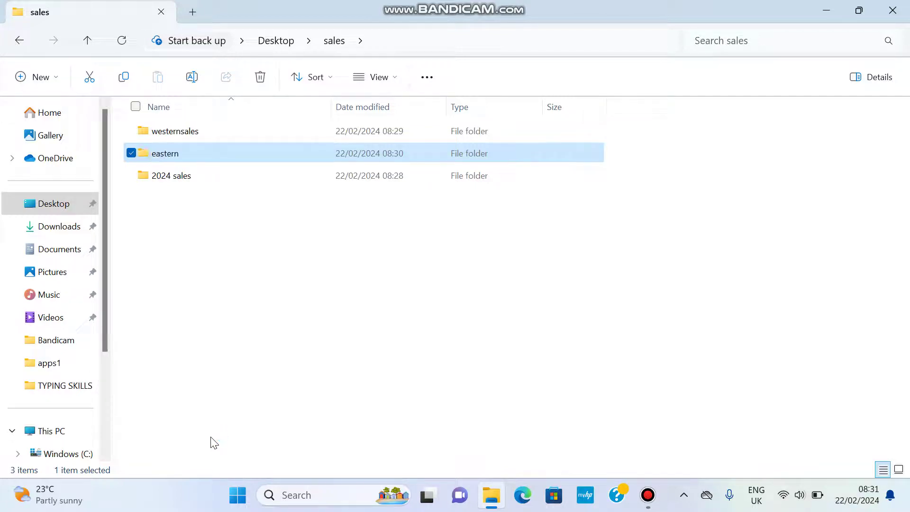
# Go into the westernsales folder and rename its "feb sales" worksheet as "eastern"
pyautogui.click(163, 137)
pyautogui.doubleClick(163, 137)
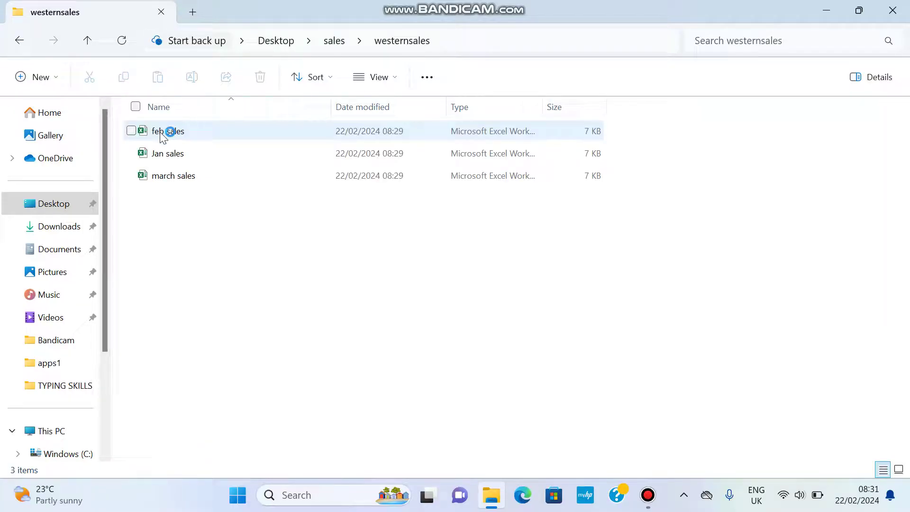
pyautogui.rightClick(162, 136)
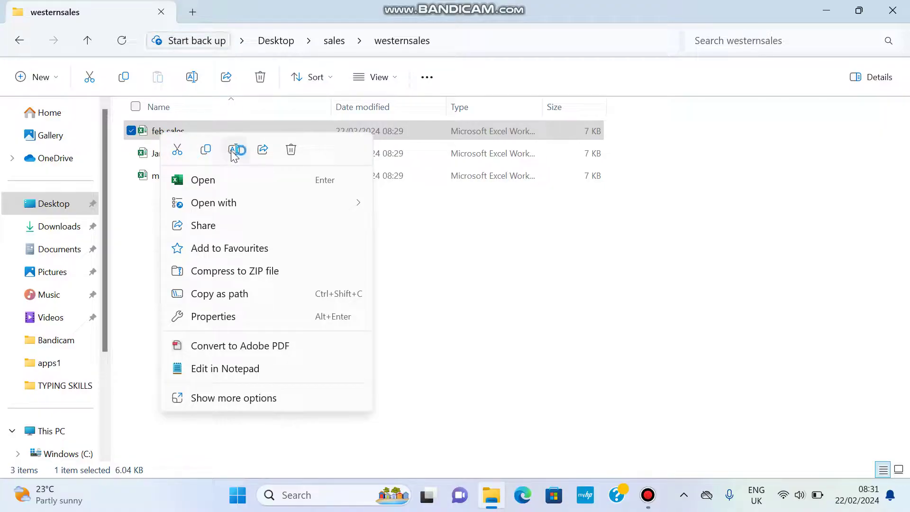
pyautogui.click(236, 398)
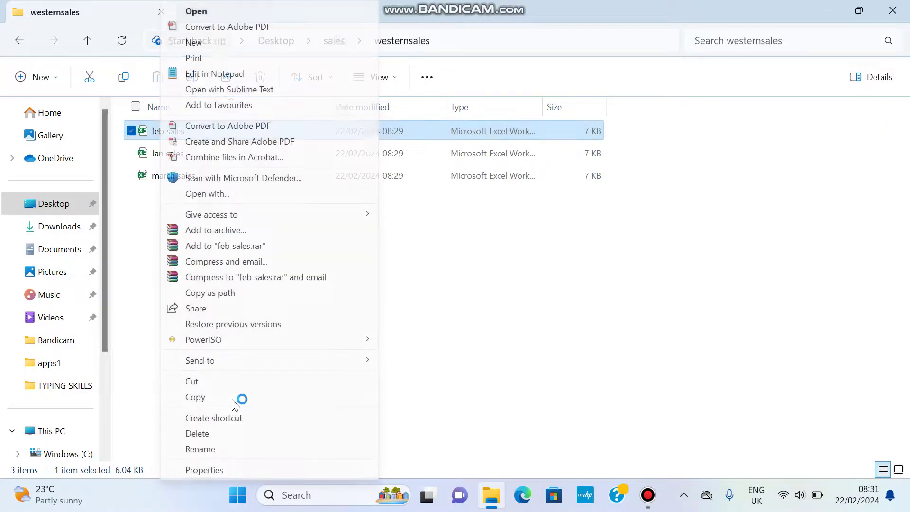
pyautogui.click(201, 449)
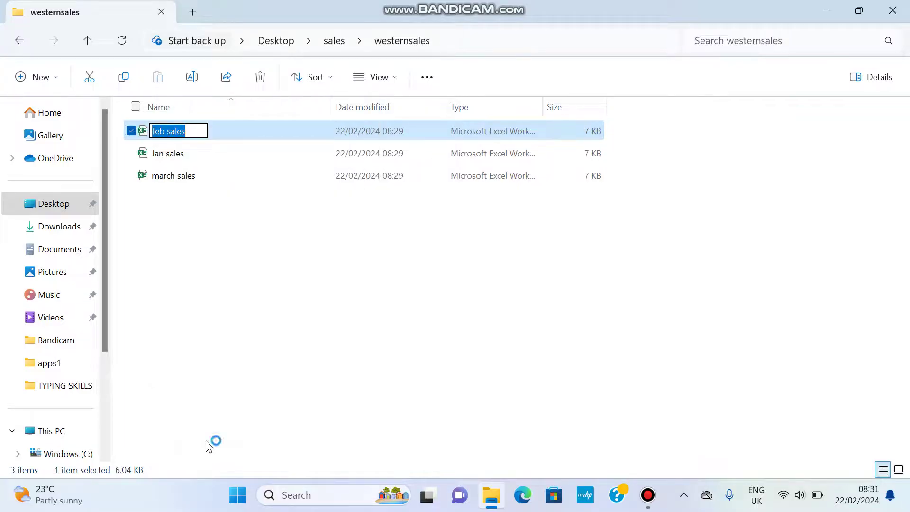
pyautogui.write('eastern')
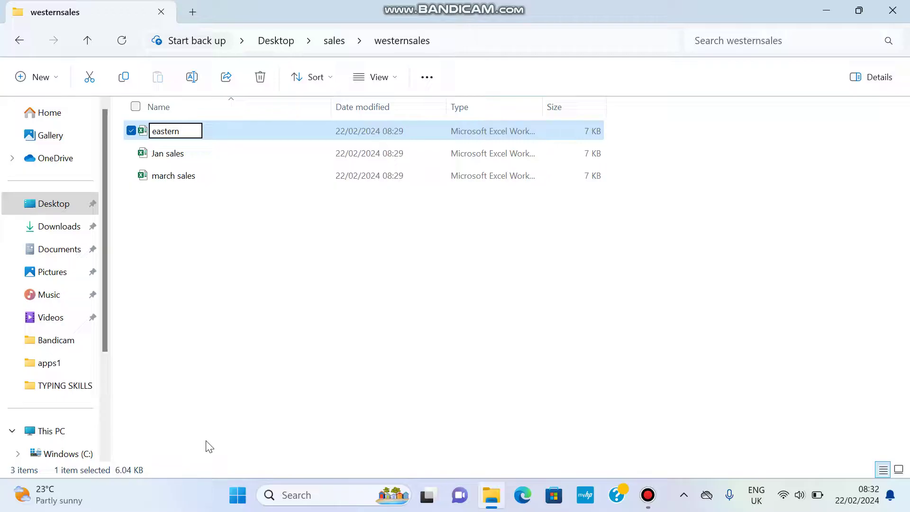
pyautogui.press('Return')
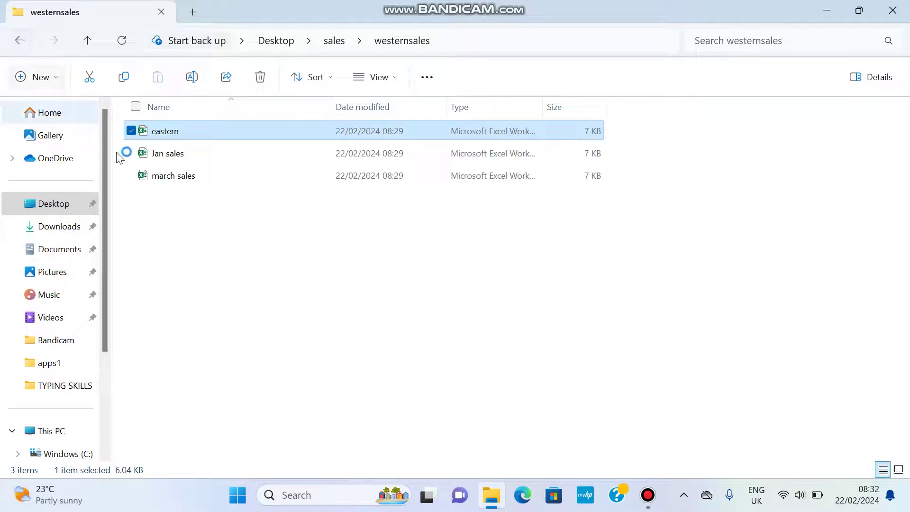
# Delete the "march sales" worksheet from the westernsales folder
pyautogui.rightClick(169, 182)
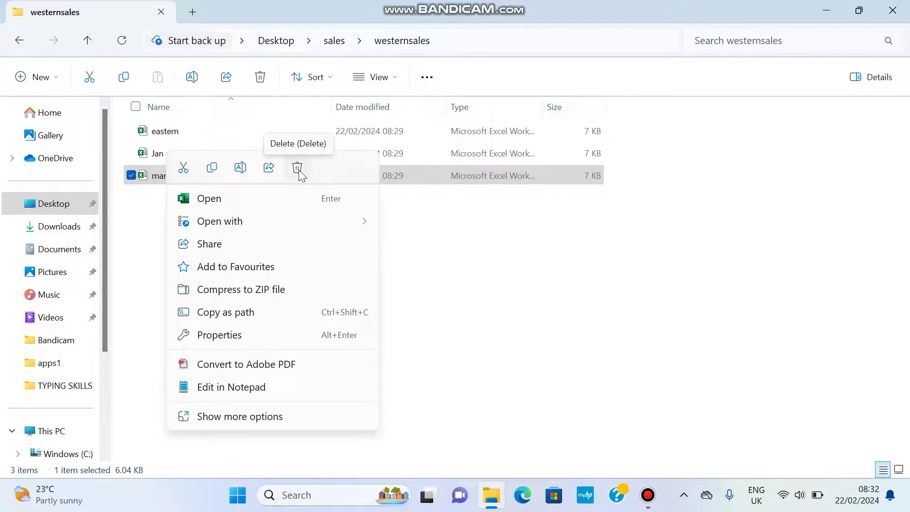
pyautogui.click(259, 423)
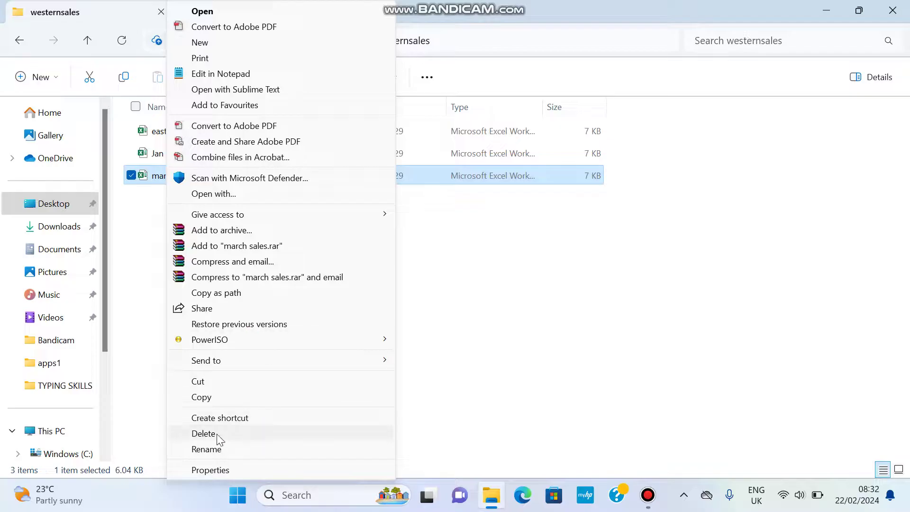
pyautogui.click(204, 432)
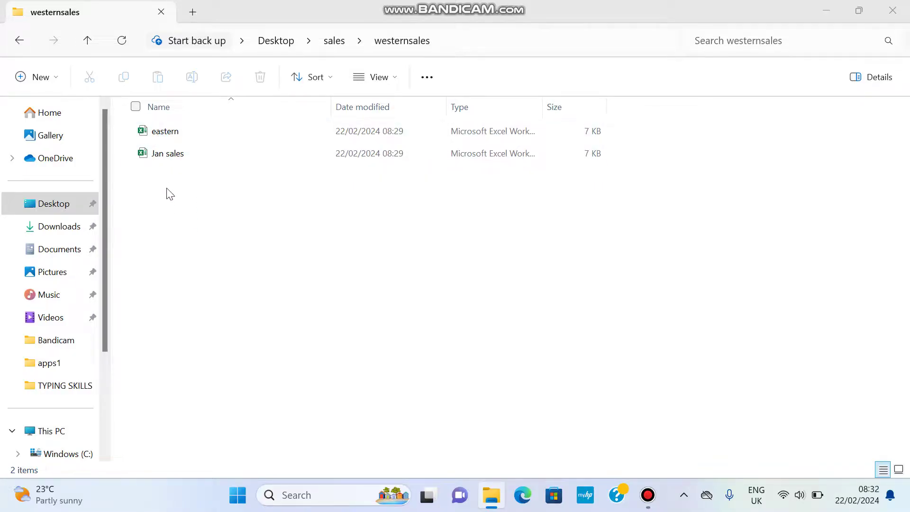
# Copy the "eastern" worksheet from the westernsales folder and paste it into the eastern folder
pyautogui.rightClick(166, 135)
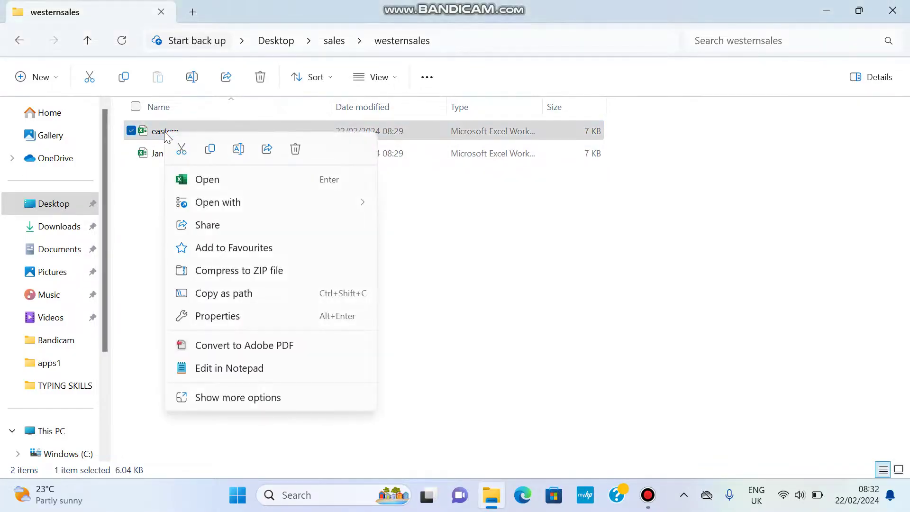
pyautogui.click(209, 149)
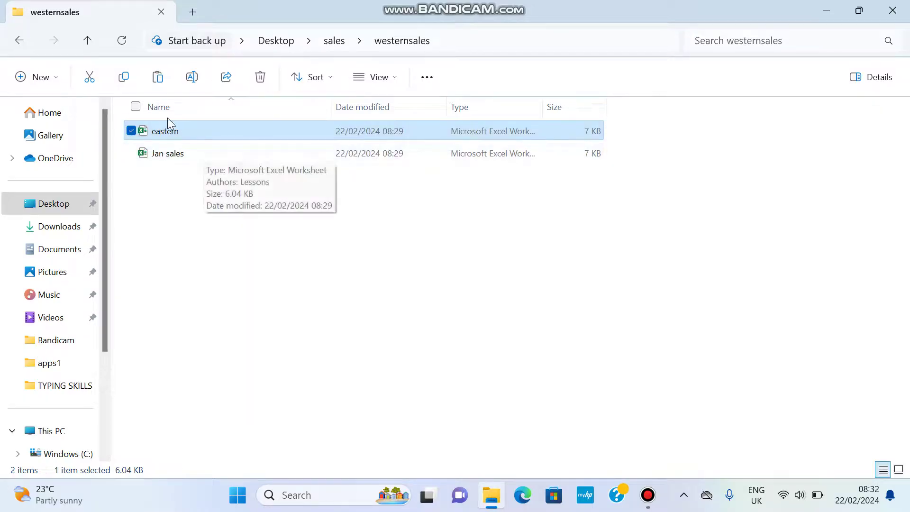
pyautogui.click(89, 40)
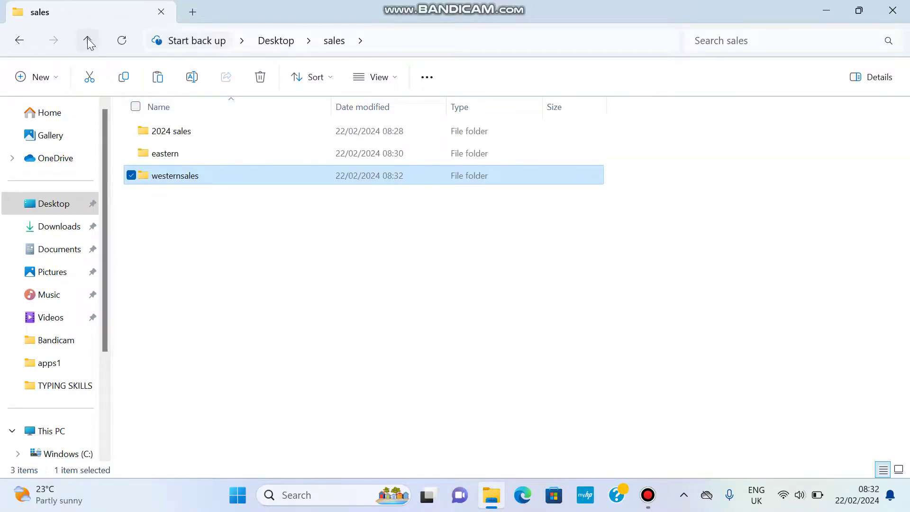
pyautogui.doubleClick(181, 179)
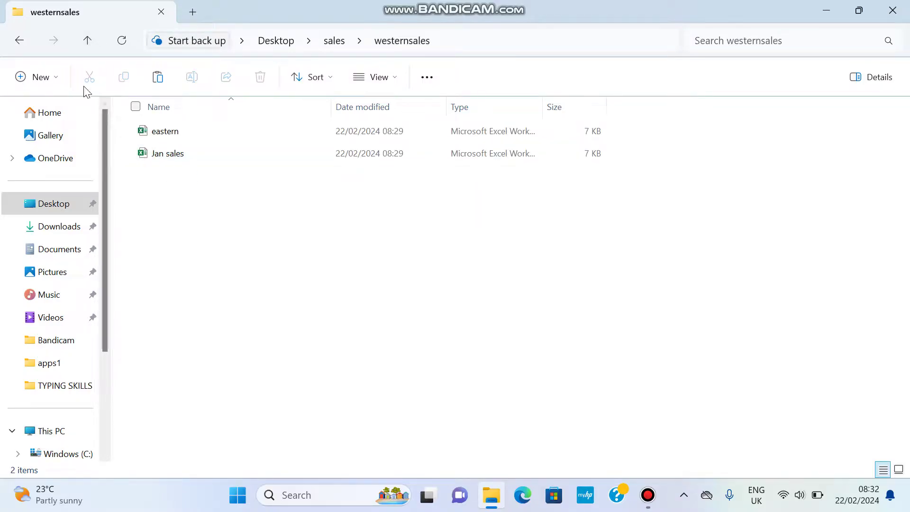
pyautogui.click(87, 41)
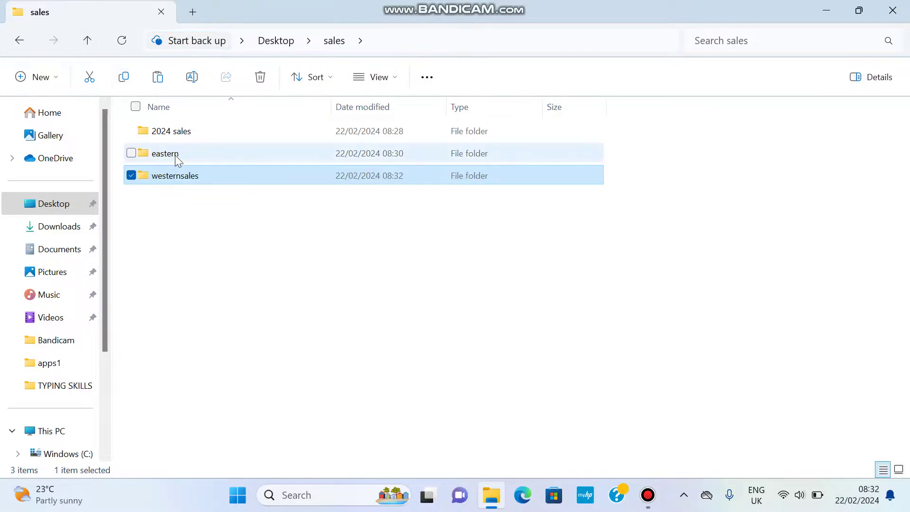
pyautogui.doubleClick(177, 160)
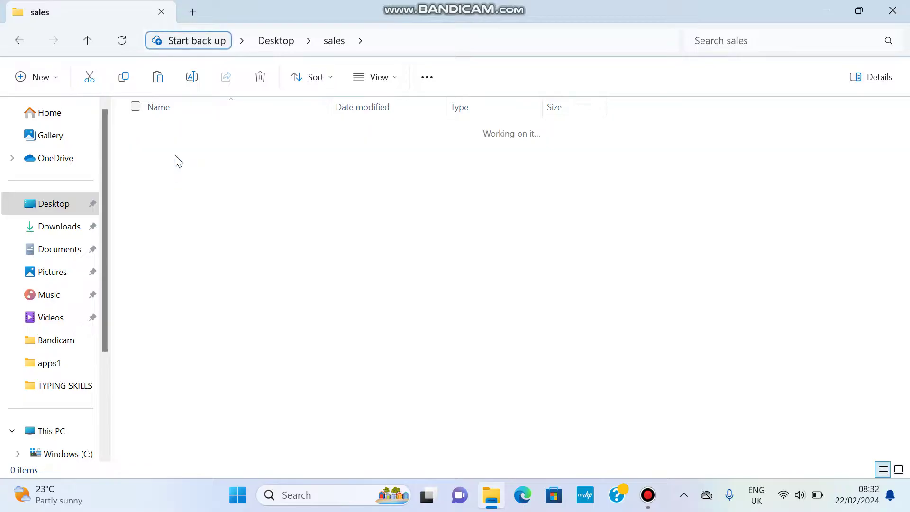
pyautogui.rightClick(227, 267)
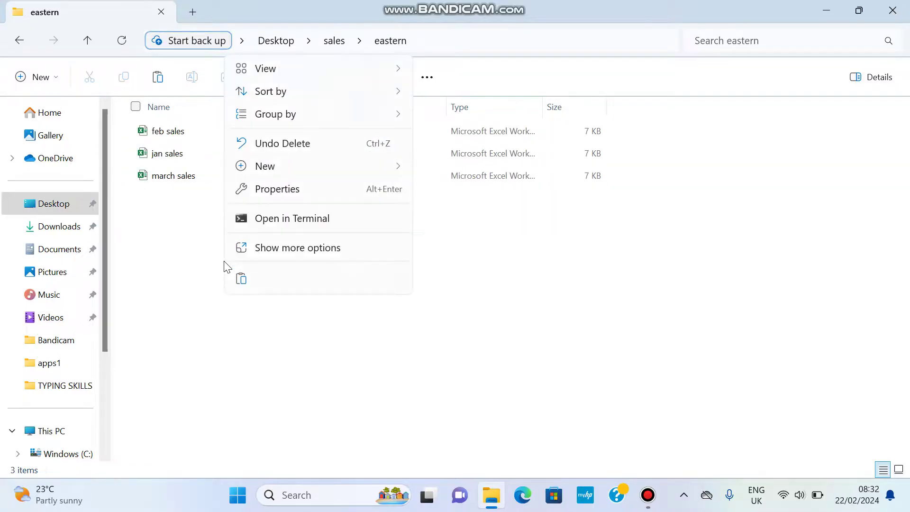
pyautogui.click(240, 279)
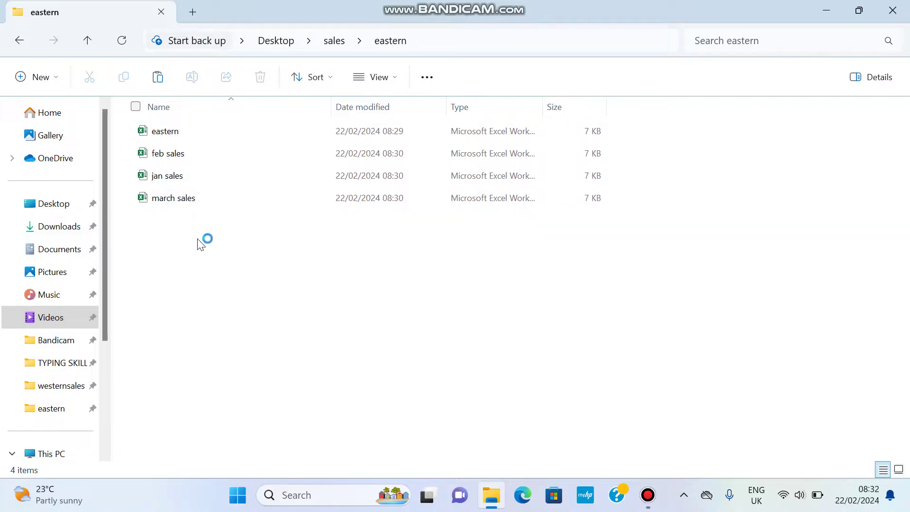
# Select all four worksheets in the eastern folder and cut them for moving
pyautogui.moveTo(190, 251); pyautogui.dragTo(182, 144)
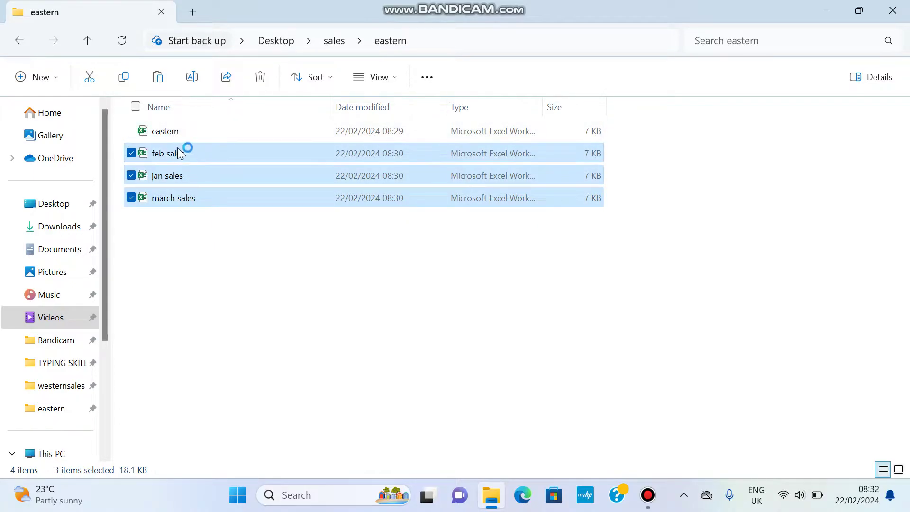
pyautogui.click(203, 282)
pyautogui.moveTo(200, 180); pyautogui.dragTo(187, 101)
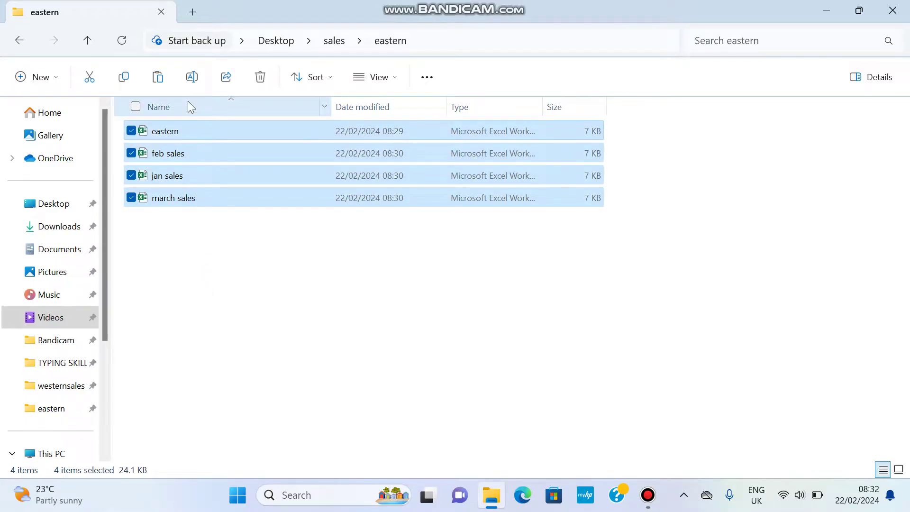
pyautogui.rightClick(175, 135)
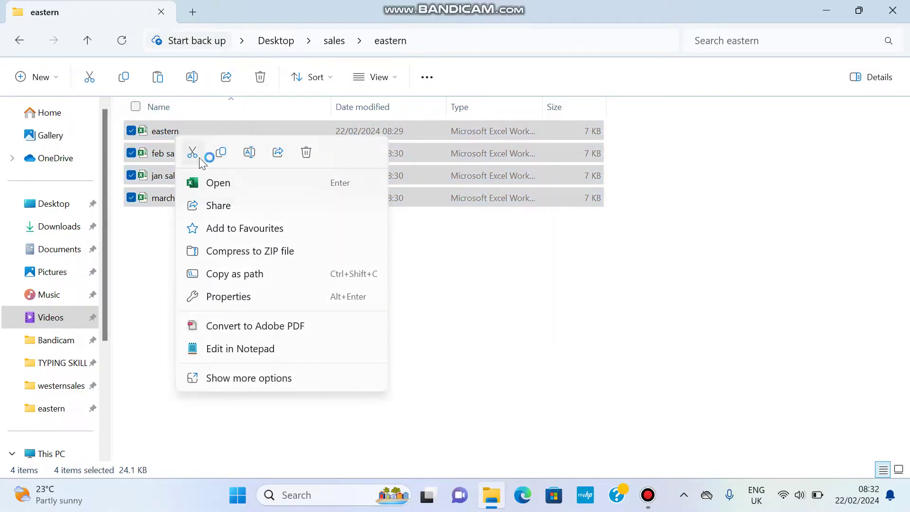
pyautogui.click(196, 154)
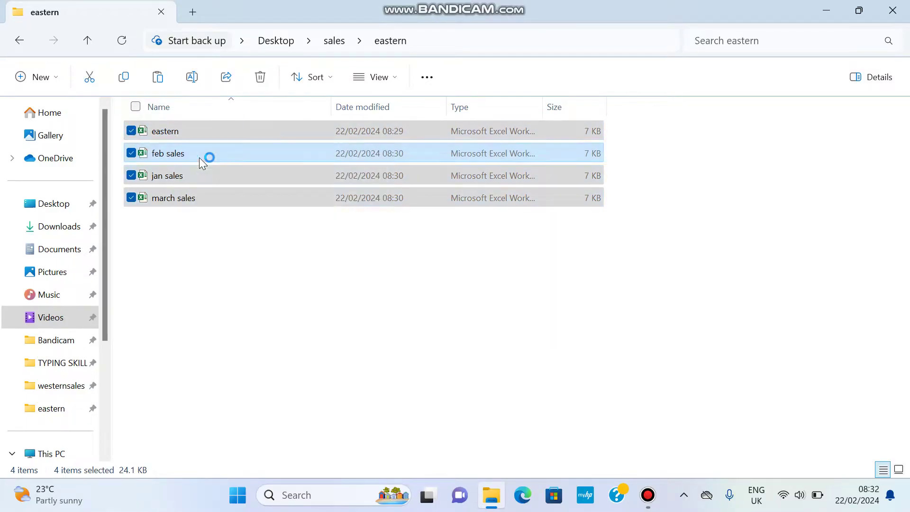
# Paste the cut worksheets into the westernsales folder, skipping the files that have the same names
pyautogui.click(86, 42)
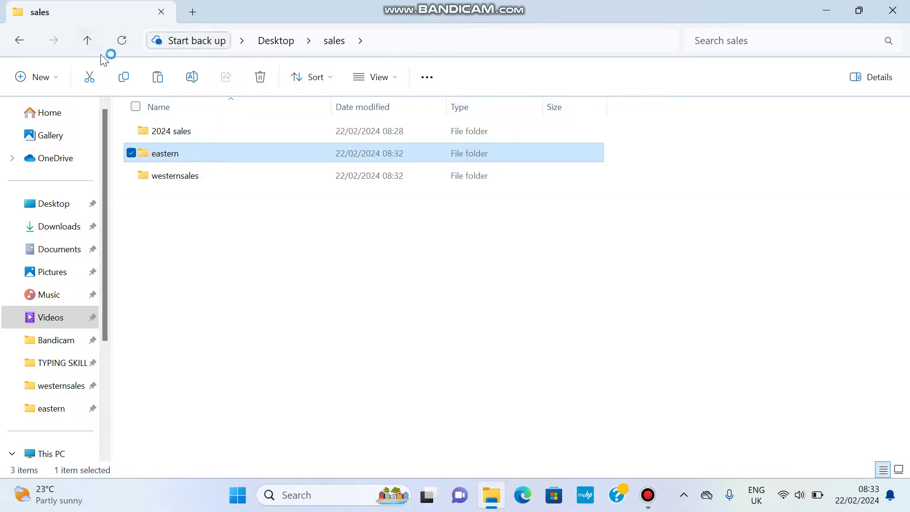
pyautogui.click(174, 176)
pyautogui.doubleClick(175, 175)
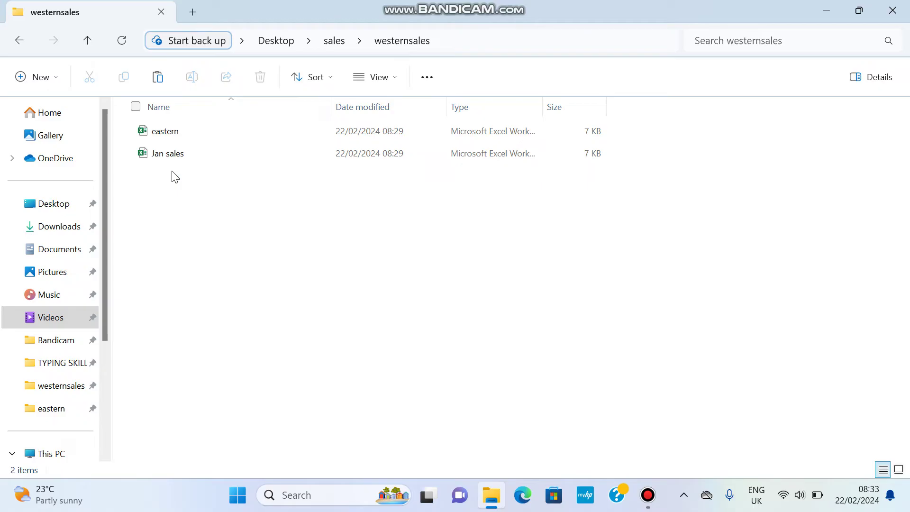
pyautogui.rightClick(198, 209)
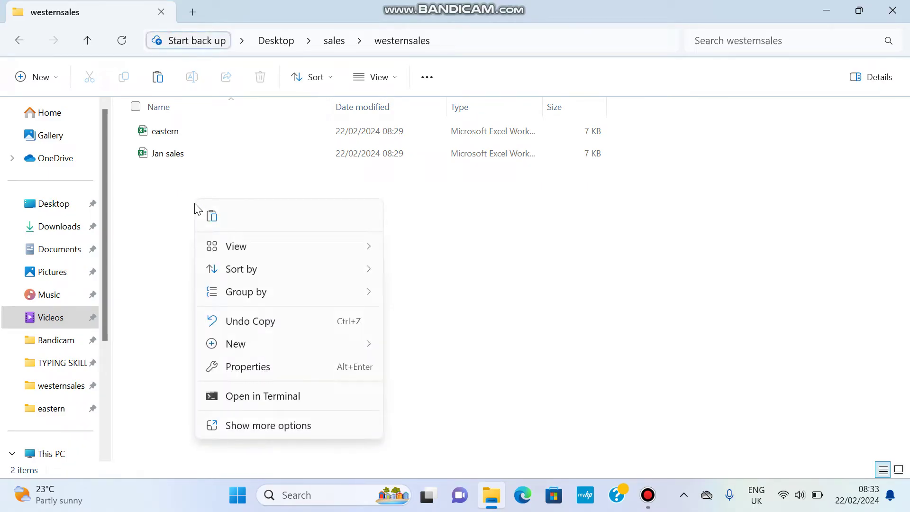
pyautogui.click(206, 212)
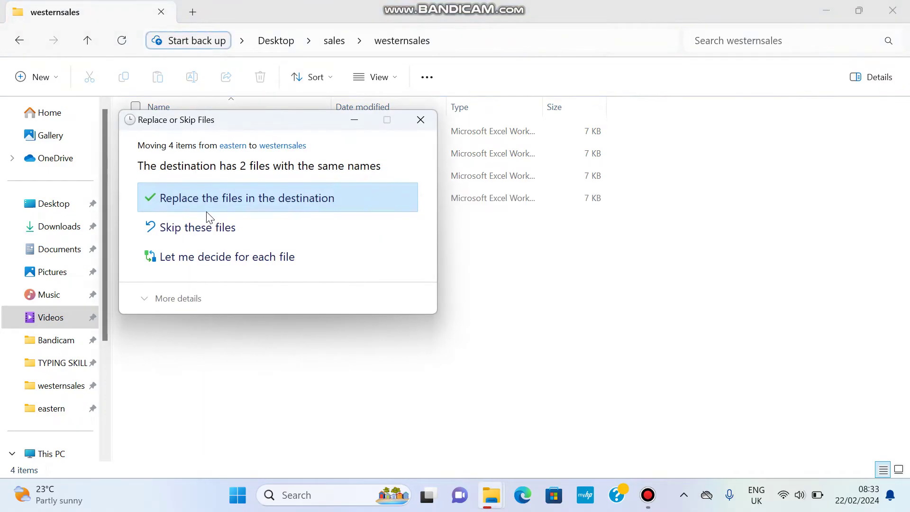
pyautogui.moveTo(268, 121); pyautogui.dragTo(592, 178)
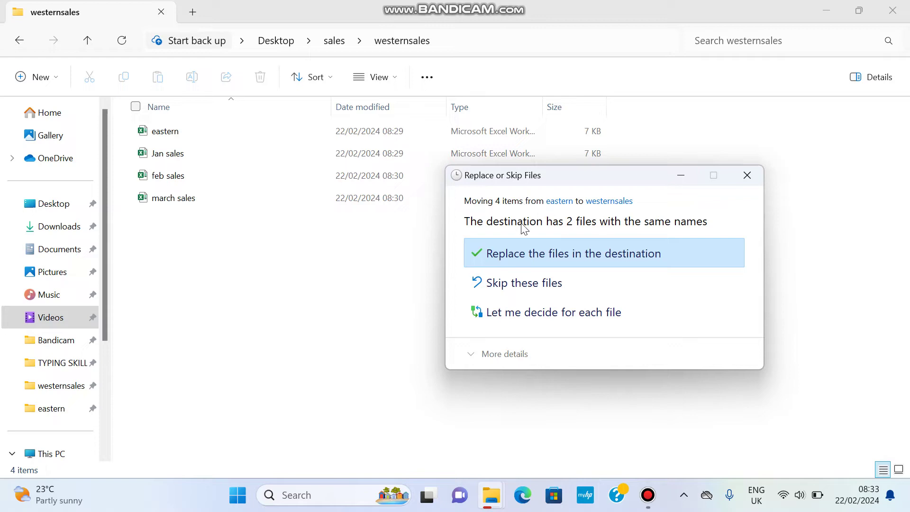
pyautogui.click(529, 285)
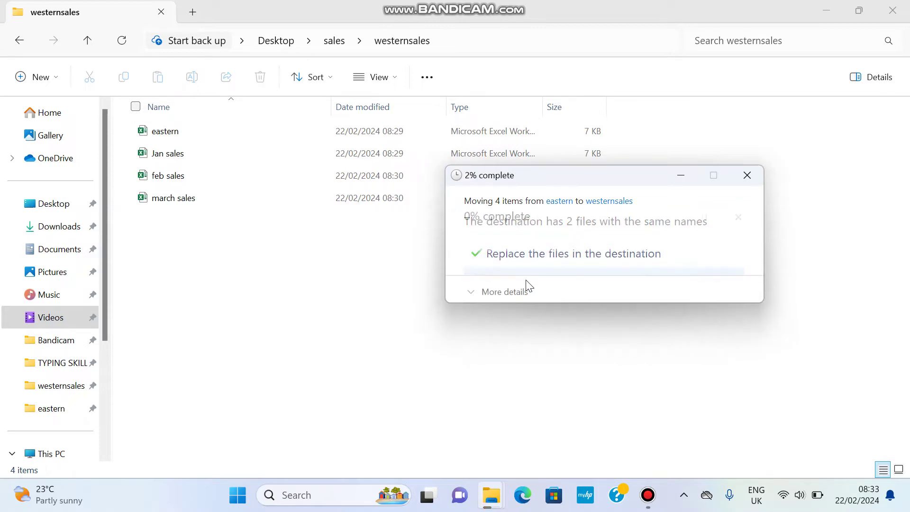